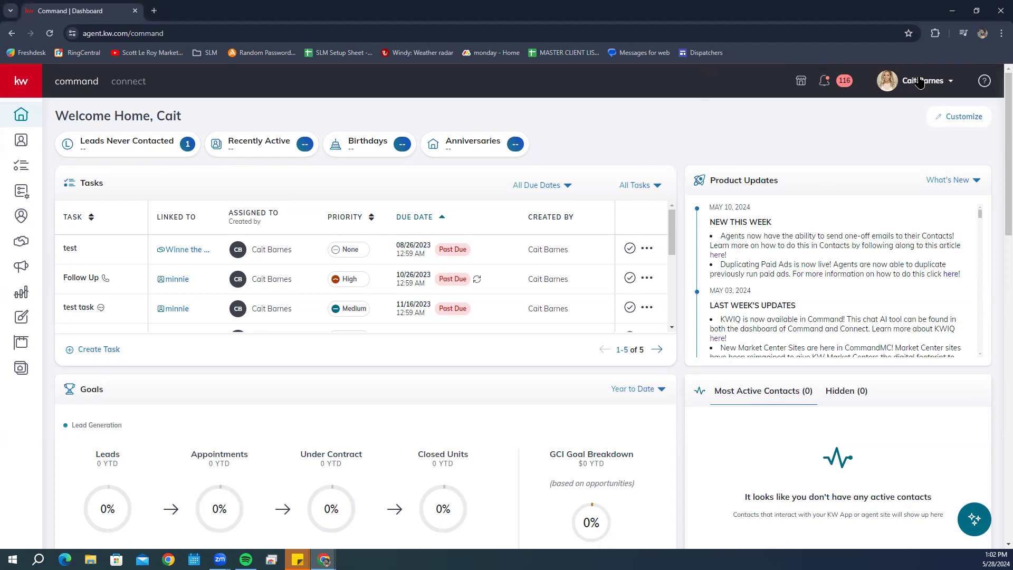
Step: Open the Referrals Profile from the account options and bring up its editing form
left_click(920, 82)
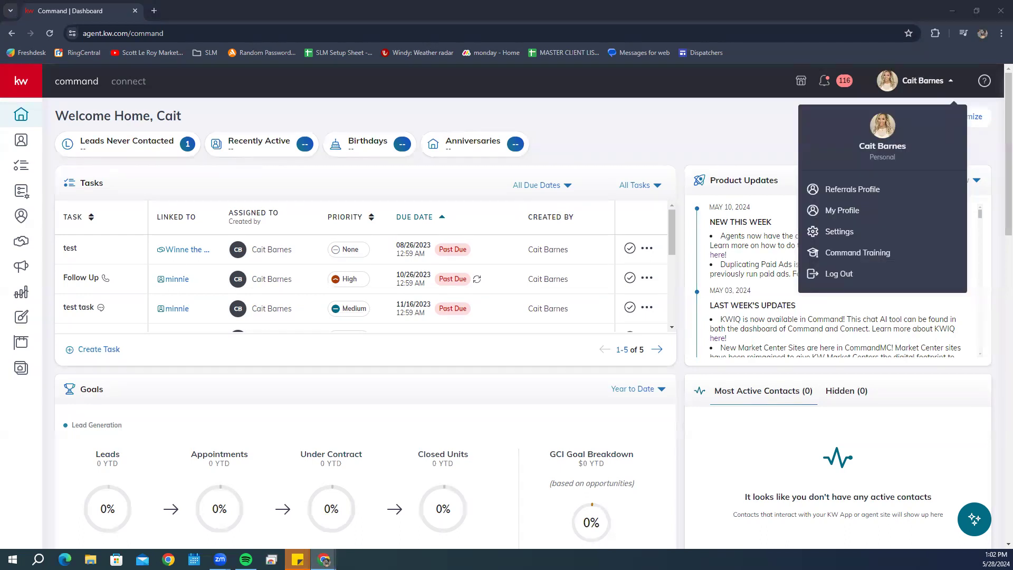
left_click(880, 187)
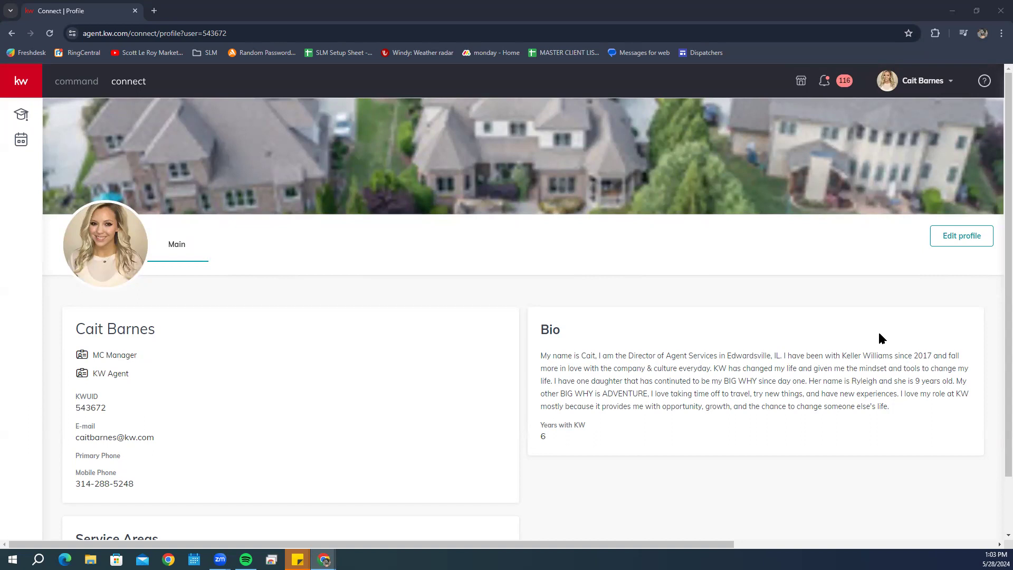
scroll(879, 338, "down", 1)
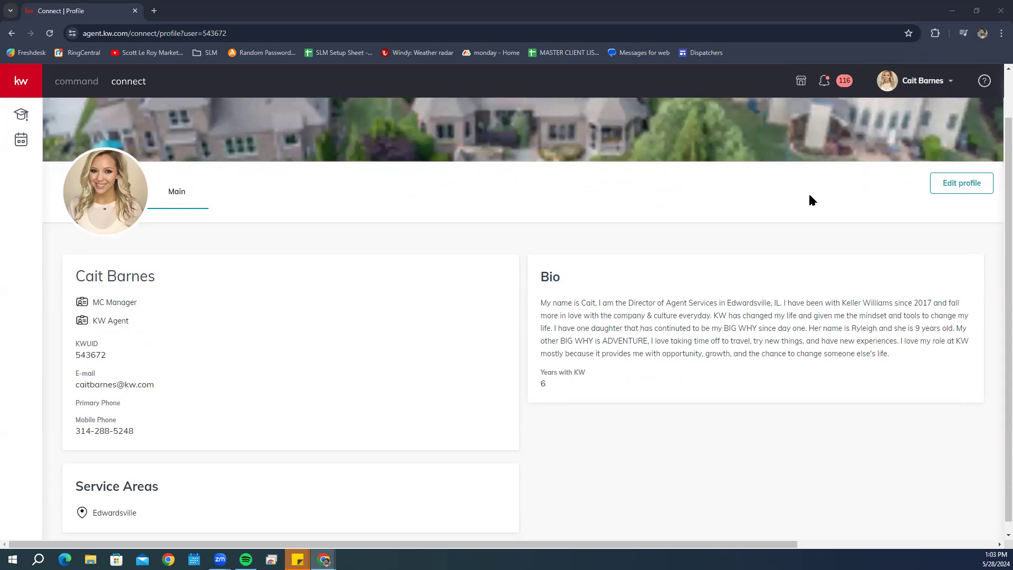
left_click(956, 185)
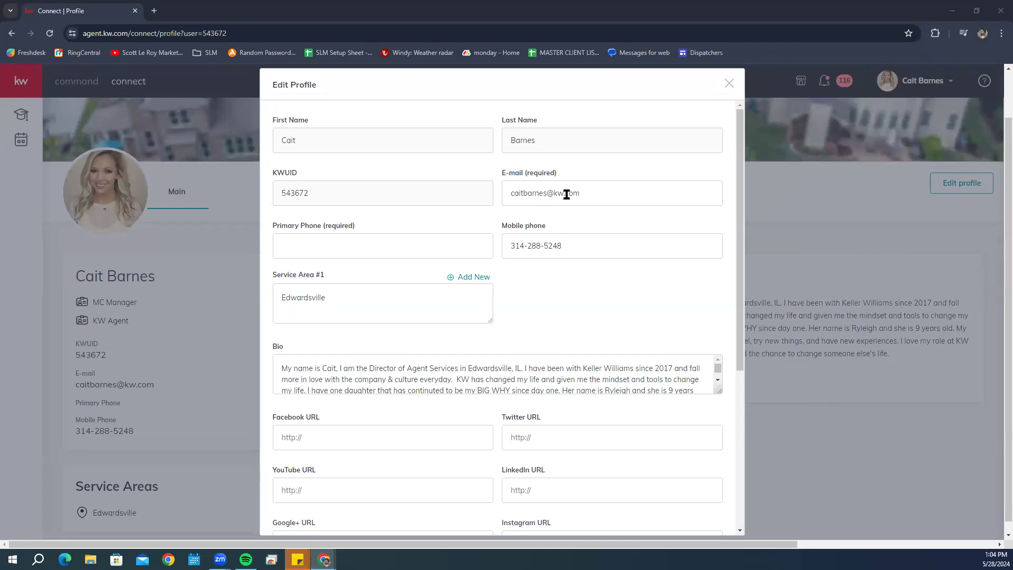
left_click(602, 196)
left_click(293, 239)
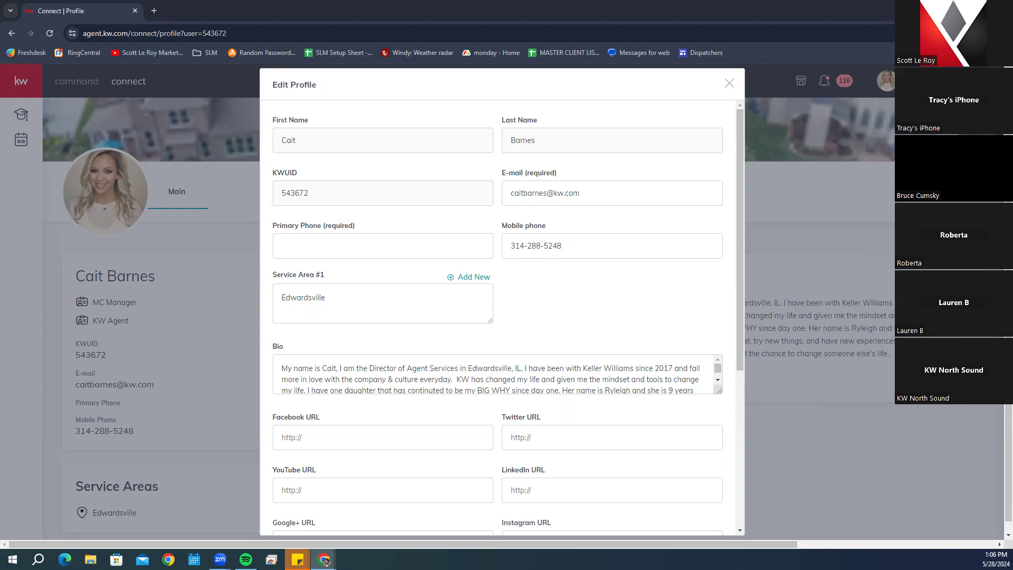
Step: Replace the text of Service Area #1 with "Orlando, Tampa, Sanford"
left_click(372, 295)
double_click(372, 295)
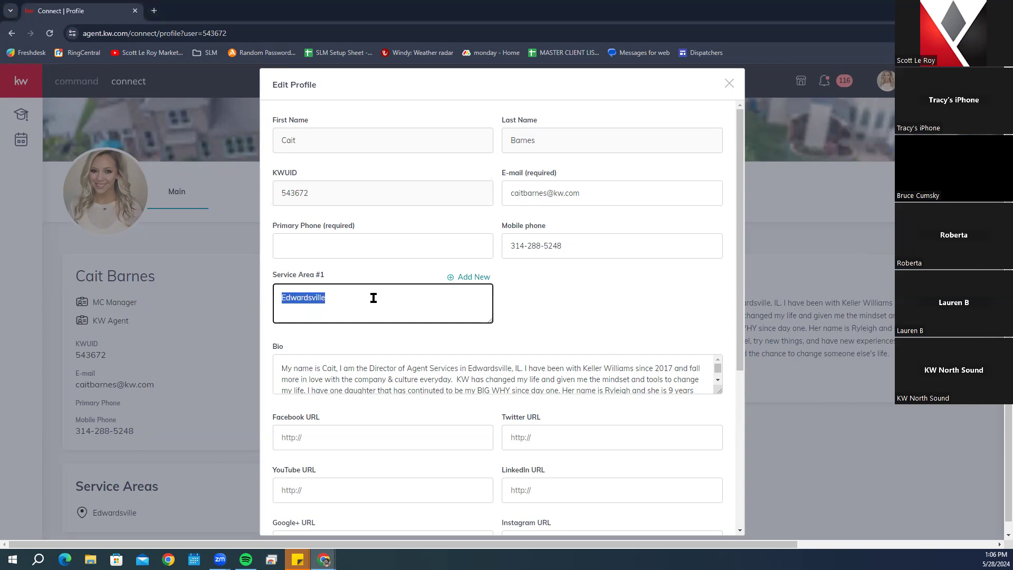
key("BackSpace")
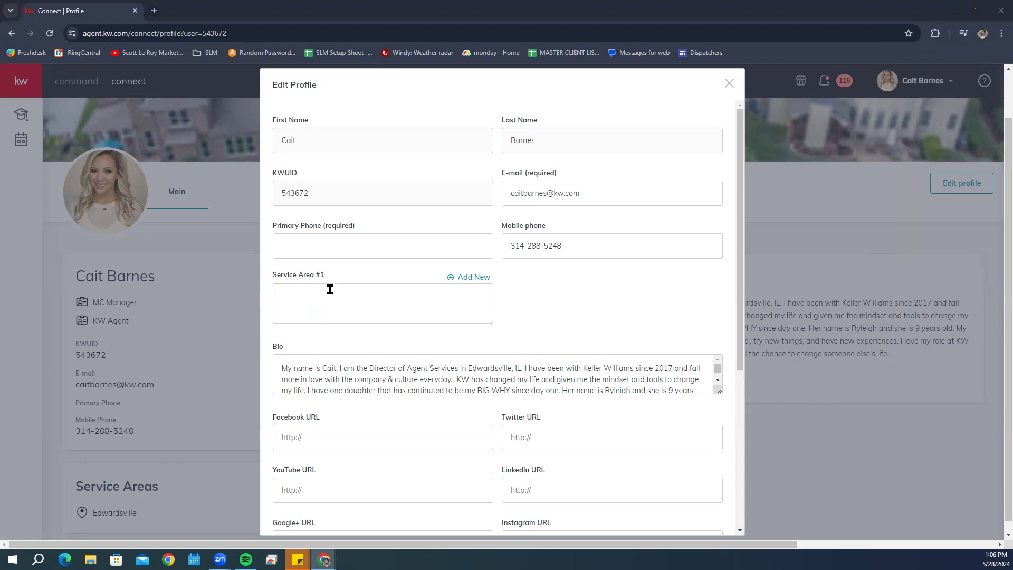
type("orland")
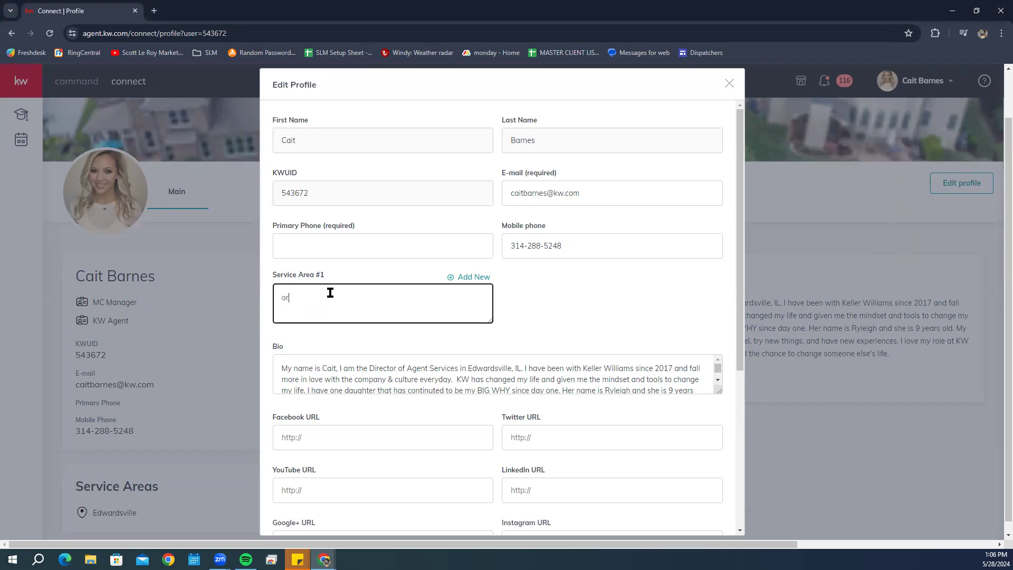
key("BackSpace")
key("BackSpace")
key("BackSpace")
key("BackSpace")
key("BackSpace")
key("BackSpace")
type("Orland")
type("o")
type(", Tampa")
type(", Sanford")
Step: Change Service Area #1 to read "Orlando, Fl"
left_click_drag(383, 301, 311, 299)
key("BackSpace")
key("BackSpace")
type("Fl")
Step: Add a second service area and fill it in as "Tampa, Fl"
left_click(470, 276)
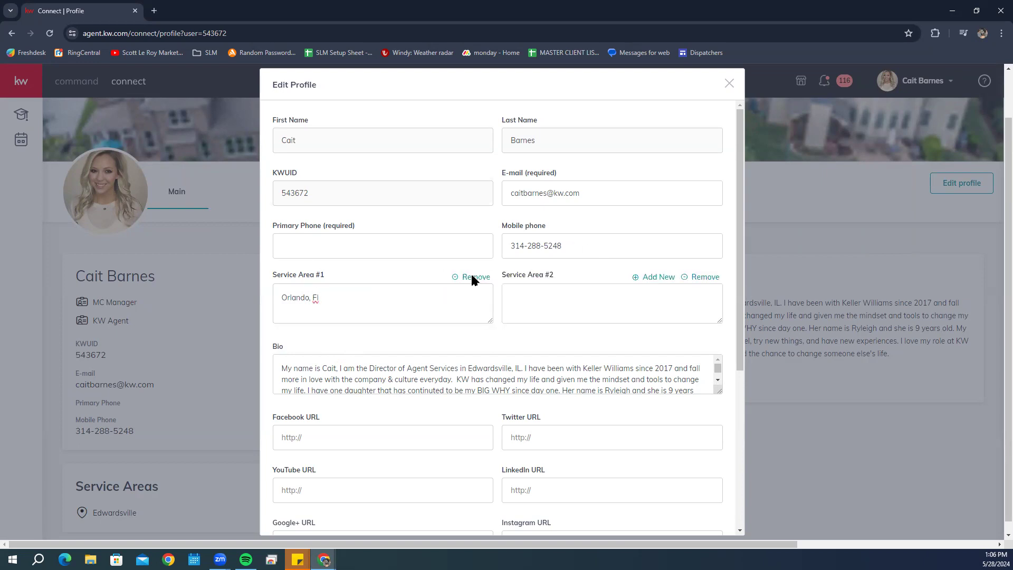
left_click(543, 295)
type("tampa Fl")
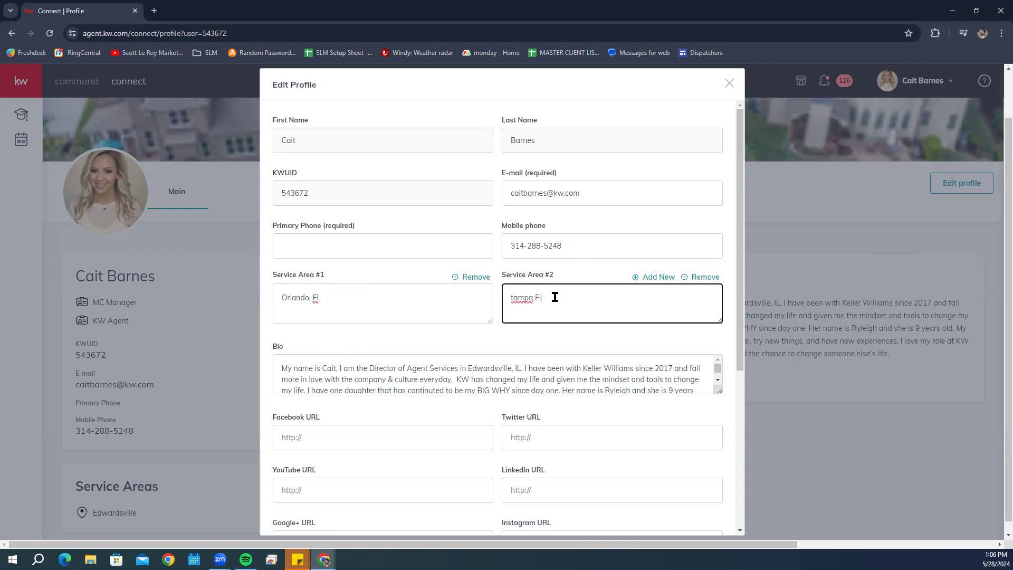
key("Delete")
type("T")
left_click(535, 298)
type(",")
Step: Rewrite Service Area #1 so it lists Orlando, Tampa, Sanford instead of a city and state
left_click(352, 299)
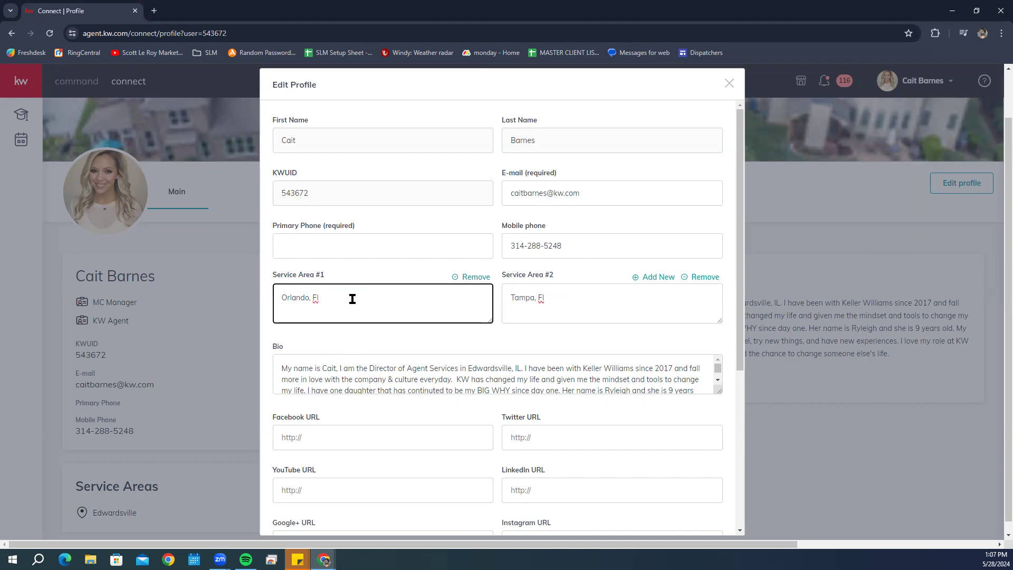
key("BackSpace")
type("Tampa")
type(", Sa")
type("r")
type("ford")
Step: Add a third service area and fill it in as "Sanford, Fl"
left_click(658, 277)
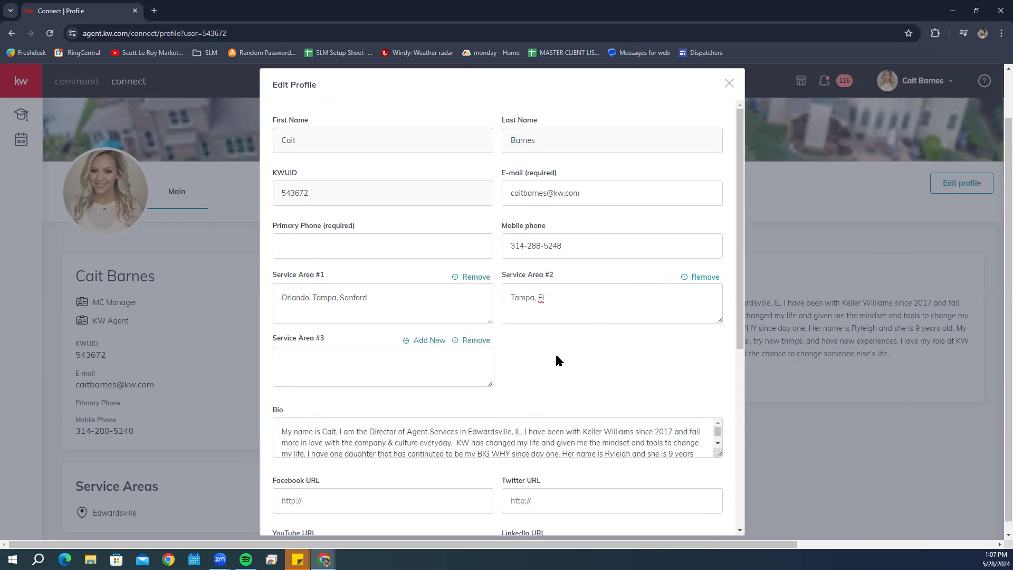
left_click(459, 359)
type("San")
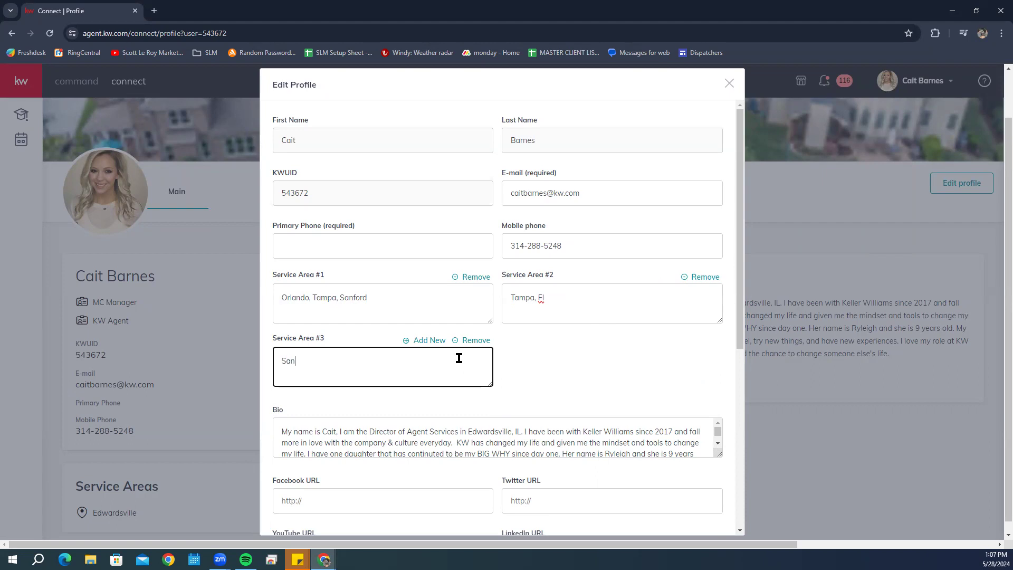
type("ford, Fl")
left_click(593, 358)
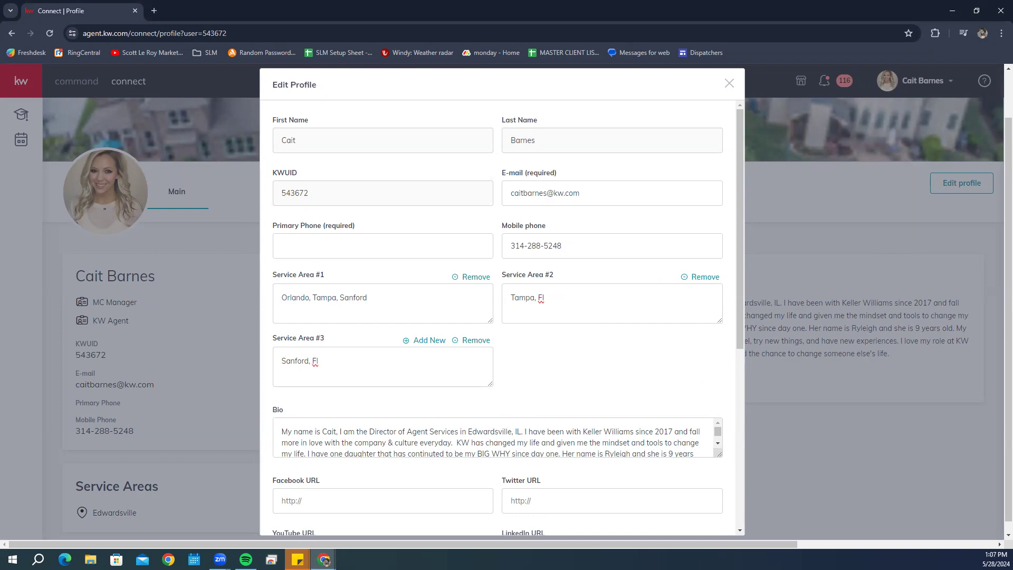
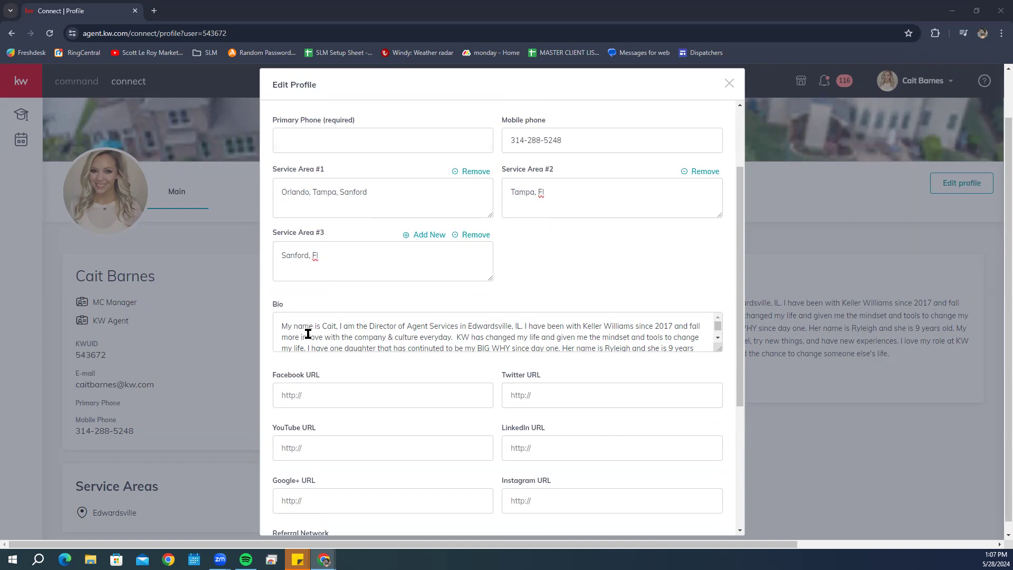
Step: Review the bio, social media URLs, Referral Network setting and profile page display options in the editing form
scroll(438, 335, "down", 1)
scroll(441, 333, "up", 1)
left_click(548, 325)
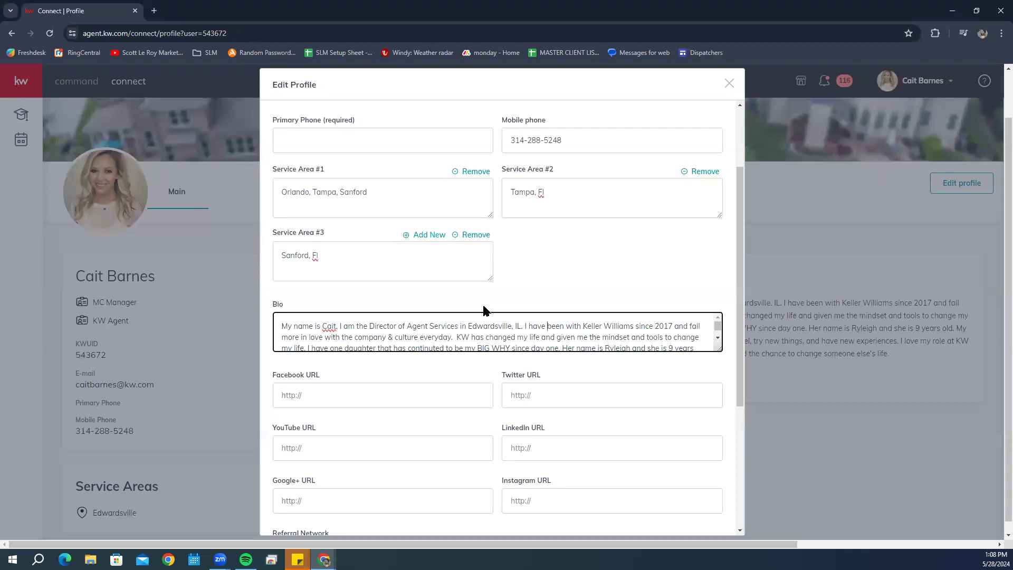
scroll(559, 332, "down", 2)
scroll(632, 261, "down", 3)
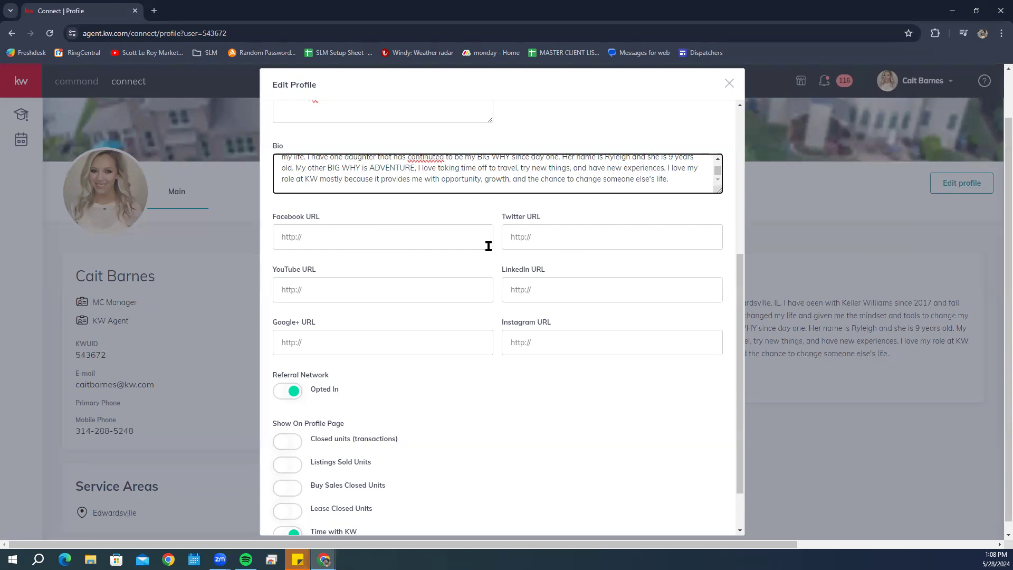
scroll(451, 290, "down", 1)
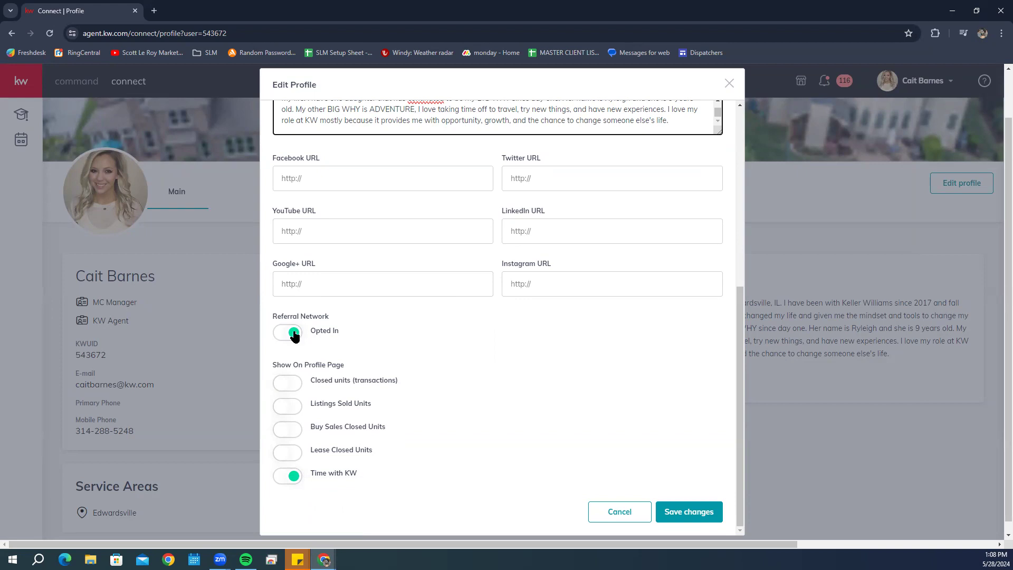
scroll(362, 323, "down", 1)
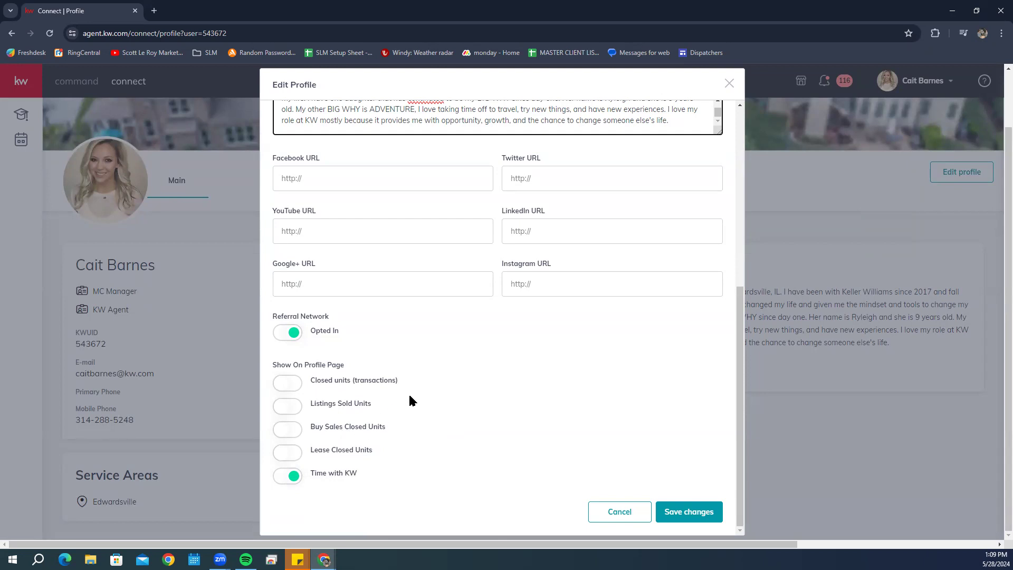
scroll(538, 367, "up", 3)
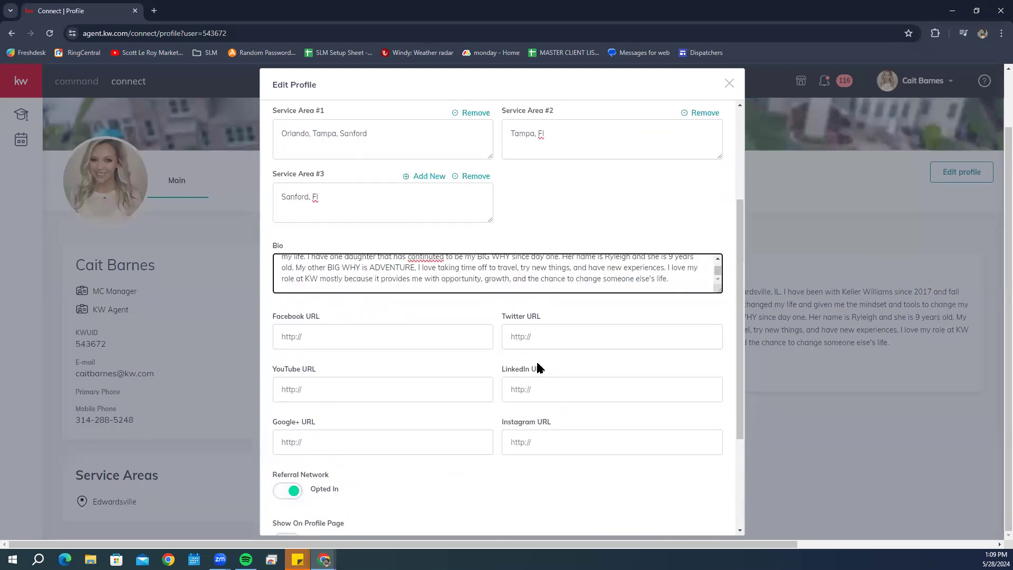
scroll(550, 398, "up", 3)
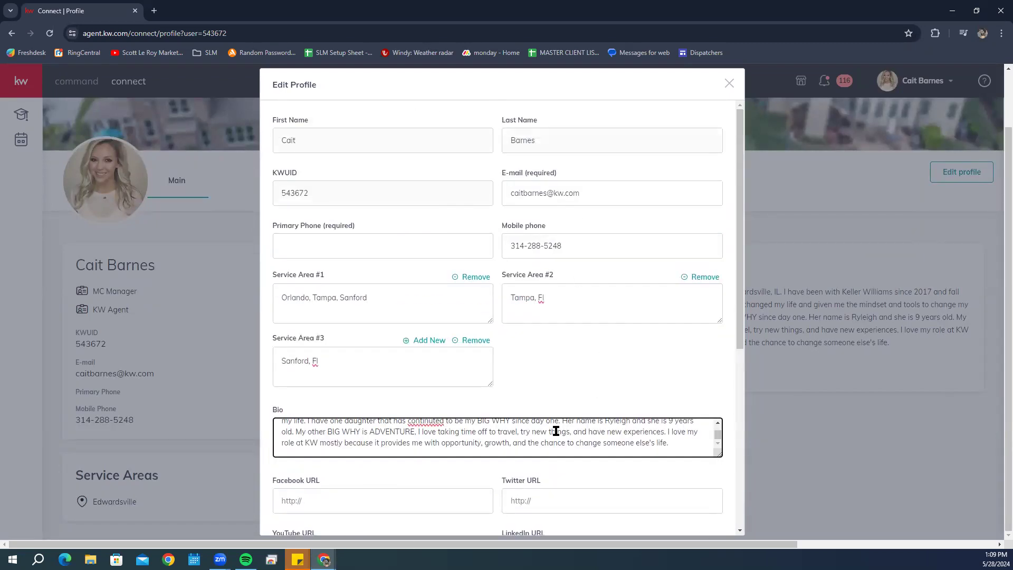
scroll(556, 430, "down", 6)
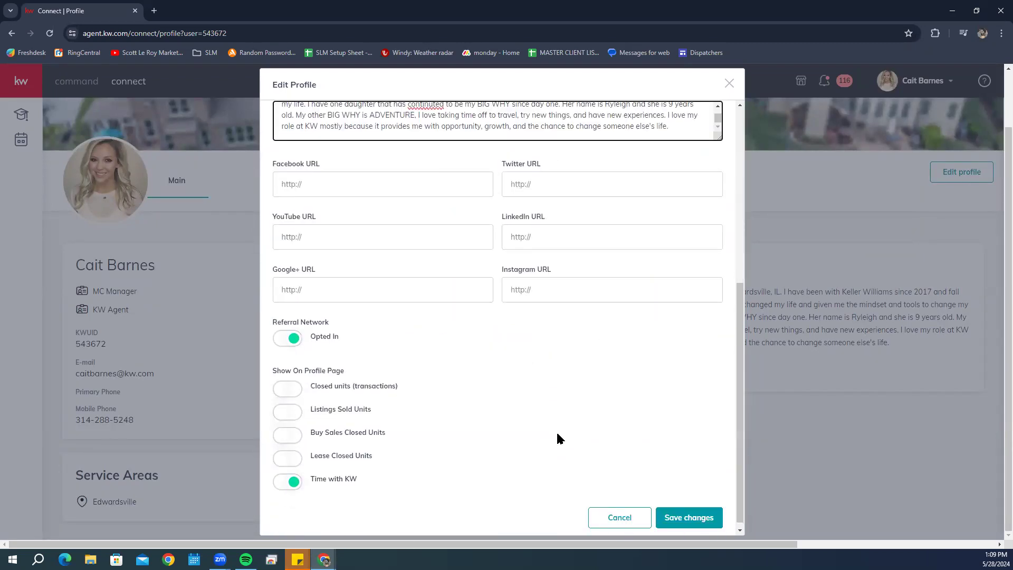
Step: Copy the mobile phone number into the required Primary Phone field and save the profile changes
left_click(690, 512)
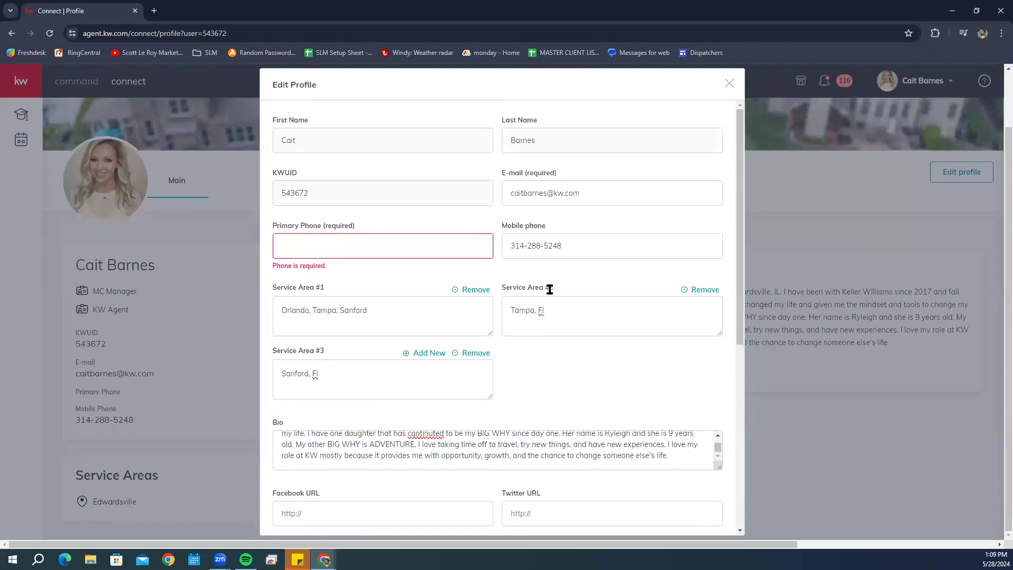
triple_click(547, 245)
right_click(546, 245)
left_click(583, 270)
left_click(384, 245)
key("ctrl+v")
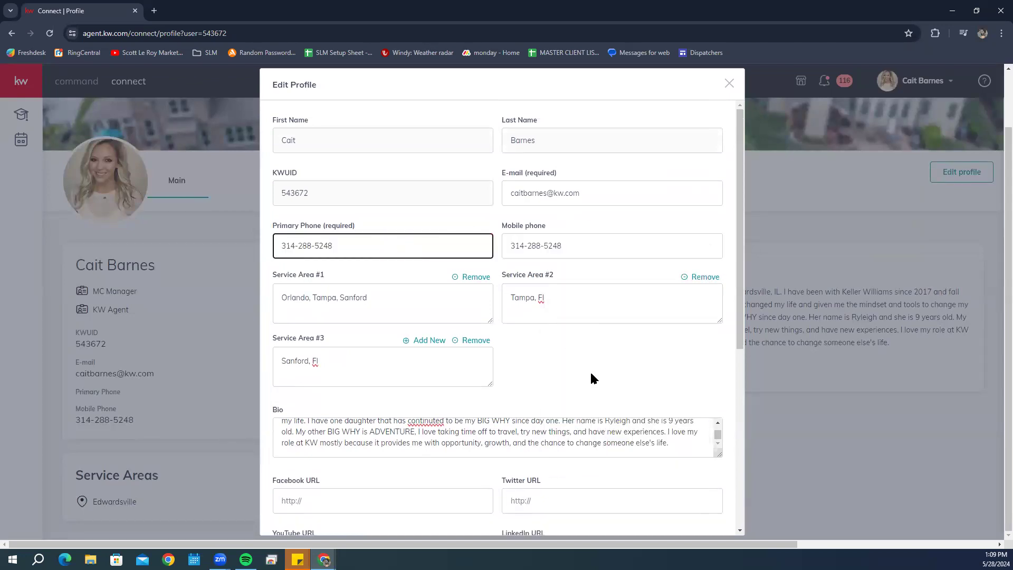
scroll(674, 437, "down", 6)
left_click(664, 521)
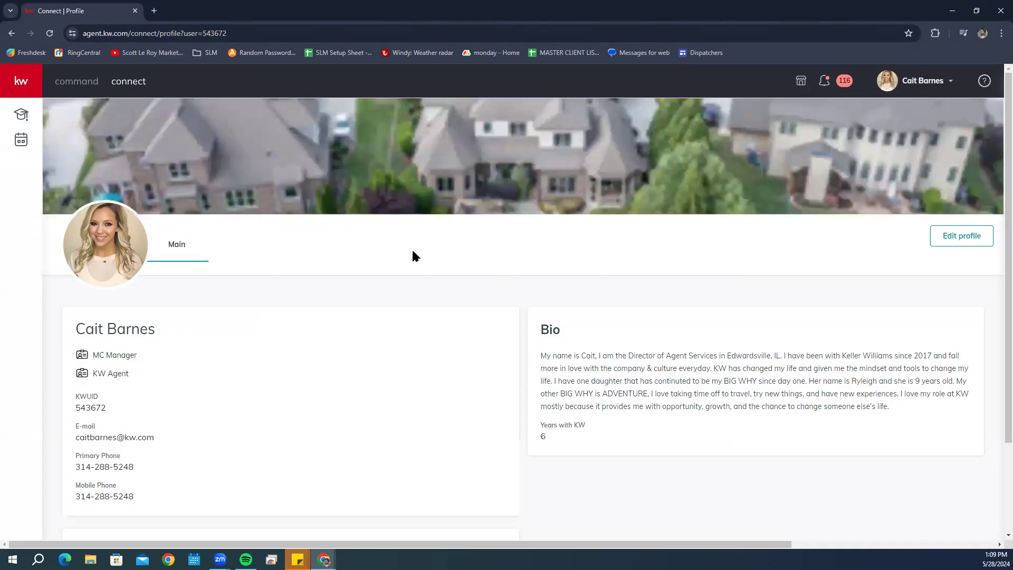
Step: Check the service areas on the saved profile, and review the Referral Network and display options in its editing form without changing them
scroll(411, 248, "down", 3)
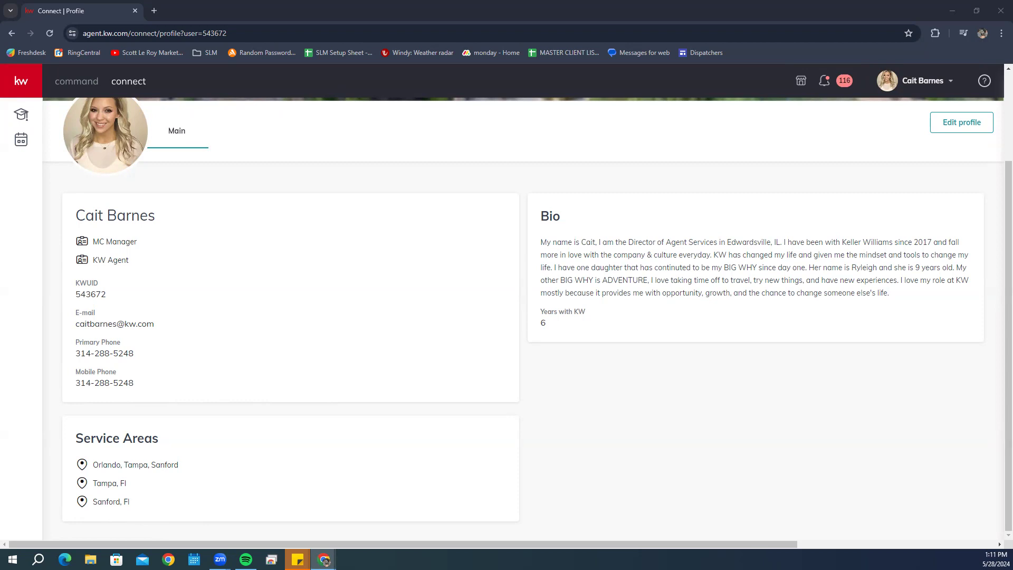
left_click(956, 132)
scroll(475, 310, "down", 6)
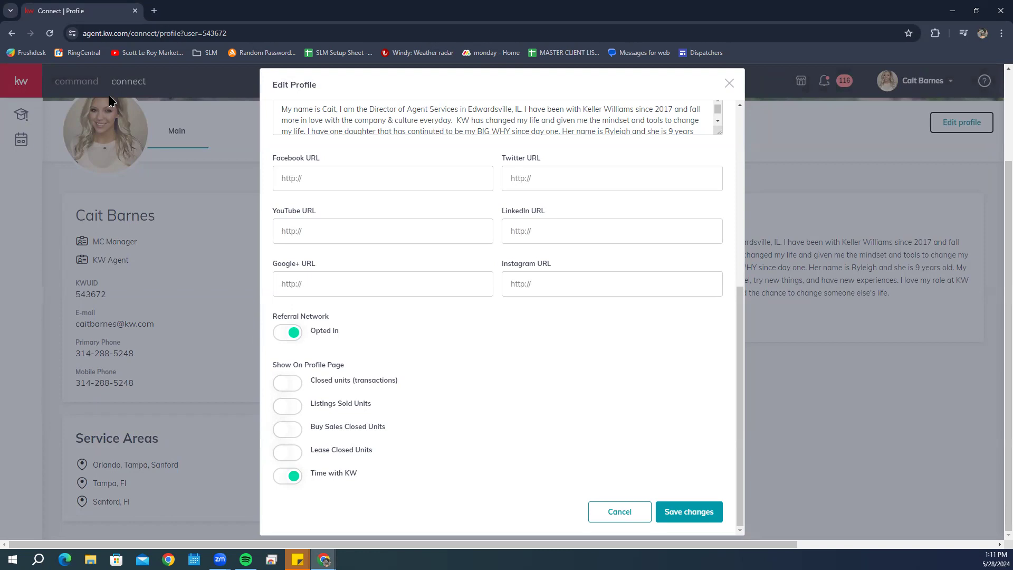
left_click(729, 83)
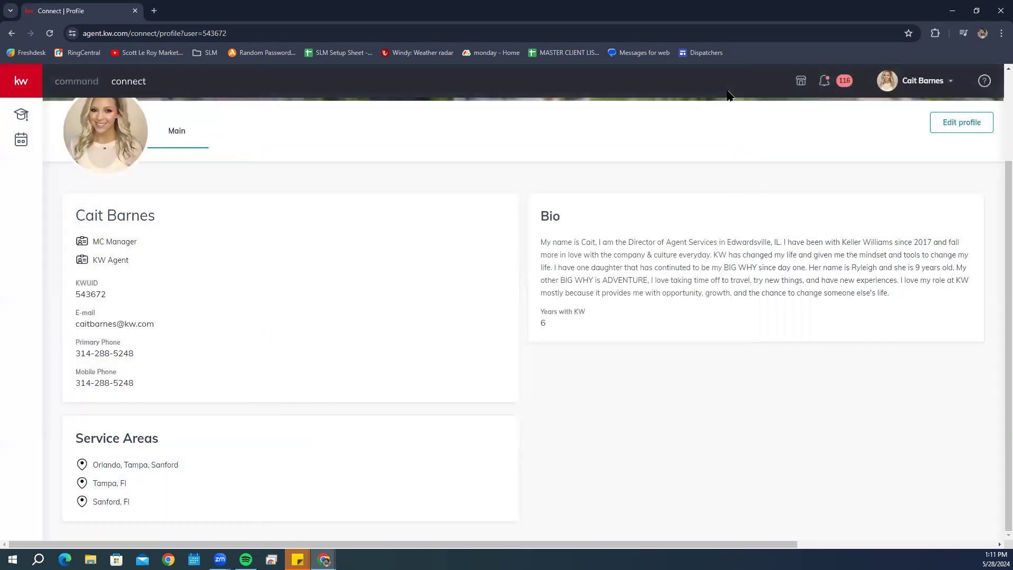
Step: Visit the Command dashboard, and look over the Learning home page in Connect
left_click(78, 83)
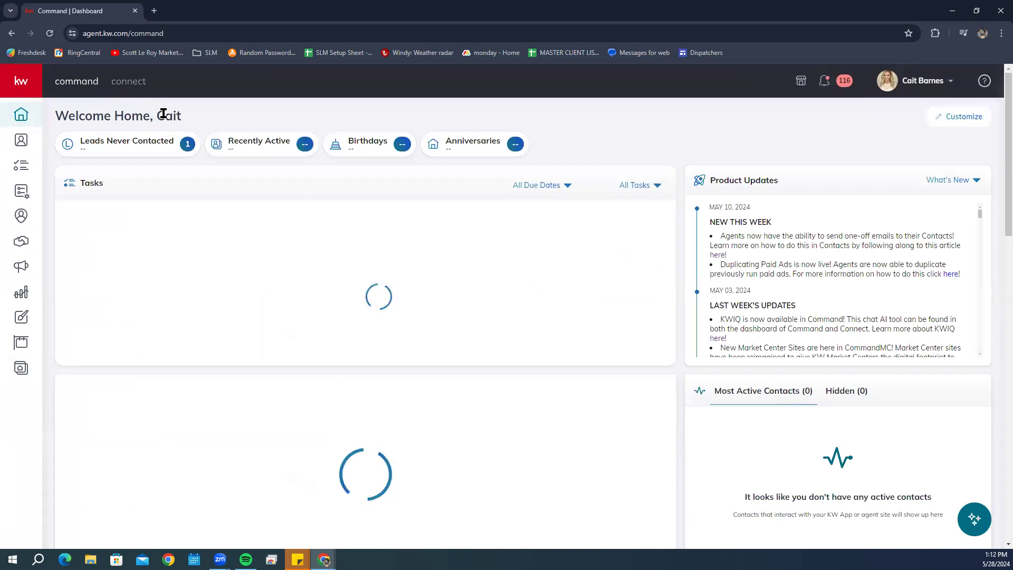
left_click(136, 83)
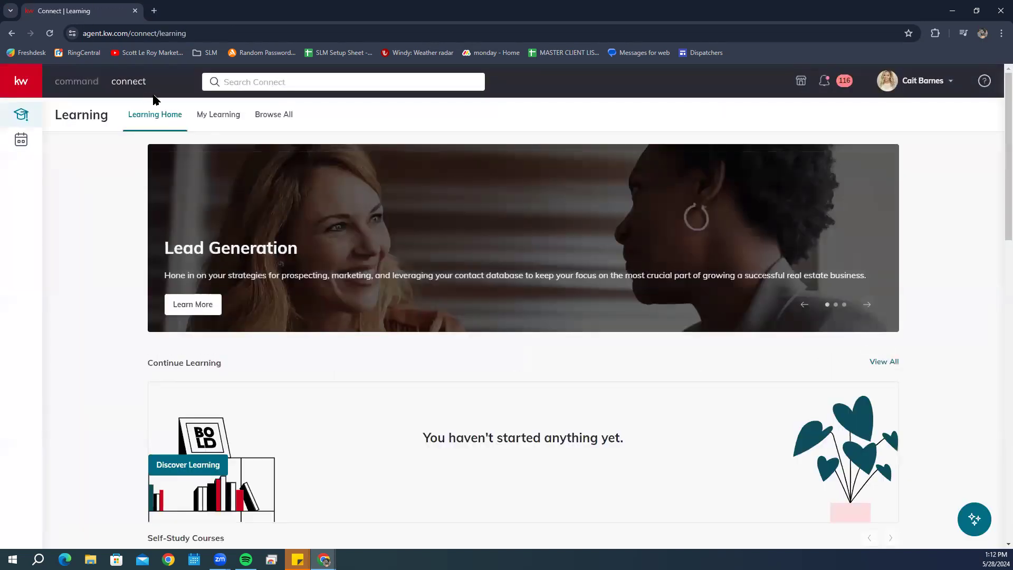
scroll(722, 202, "down", 1)
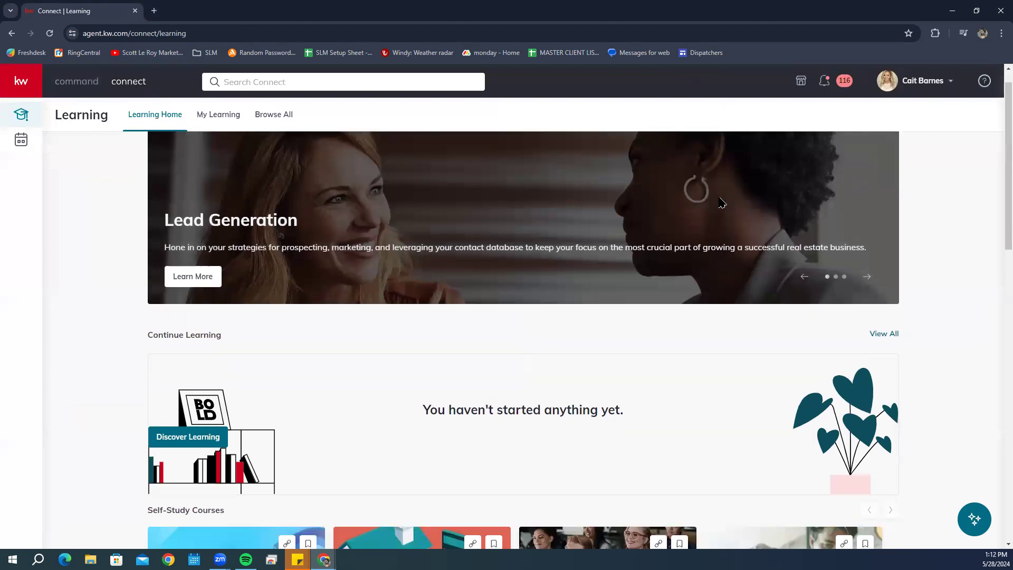
scroll(722, 202, "down", 5)
scroll(721, 202, "up", 6)
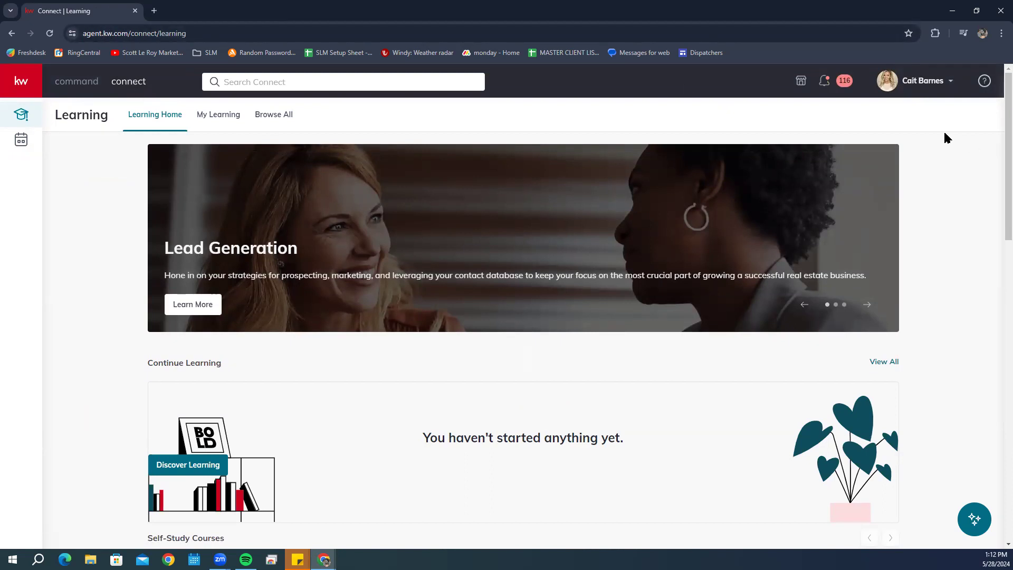
Step: Reopen the Referrals Profile from the account options, and return to the Command dashboard
left_click(912, 89)
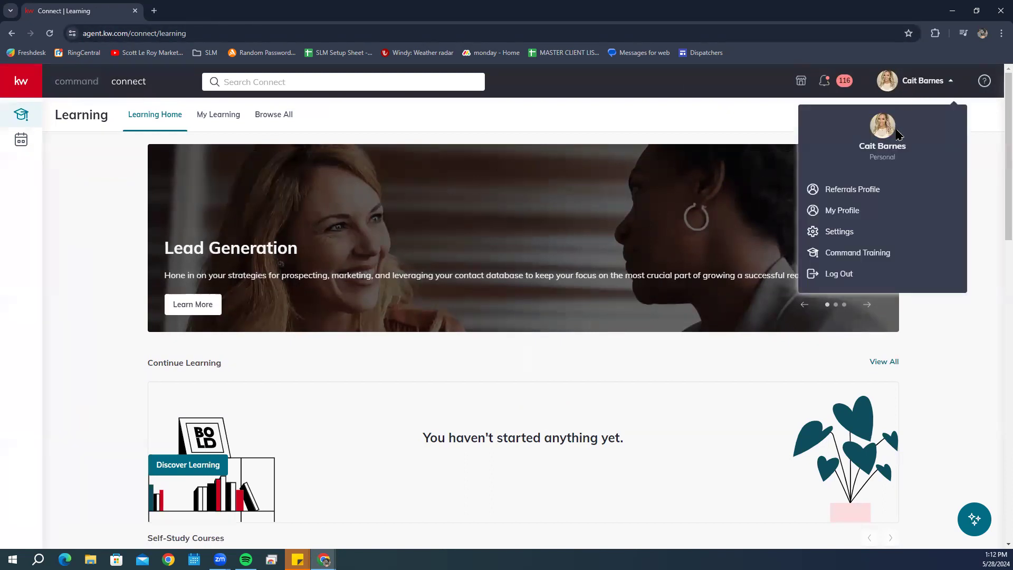
left_click(870, 189)
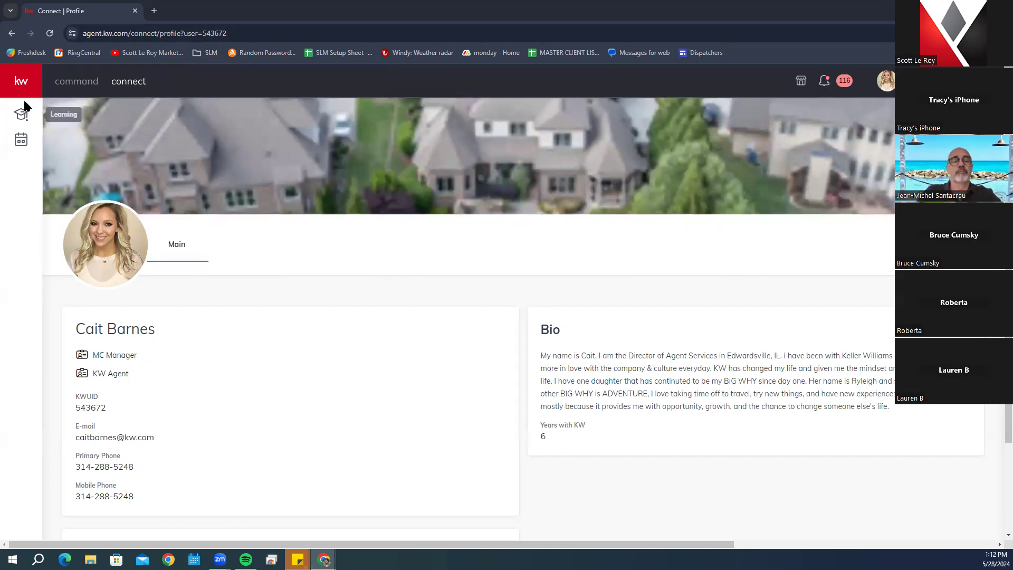
left_click(77, 82)
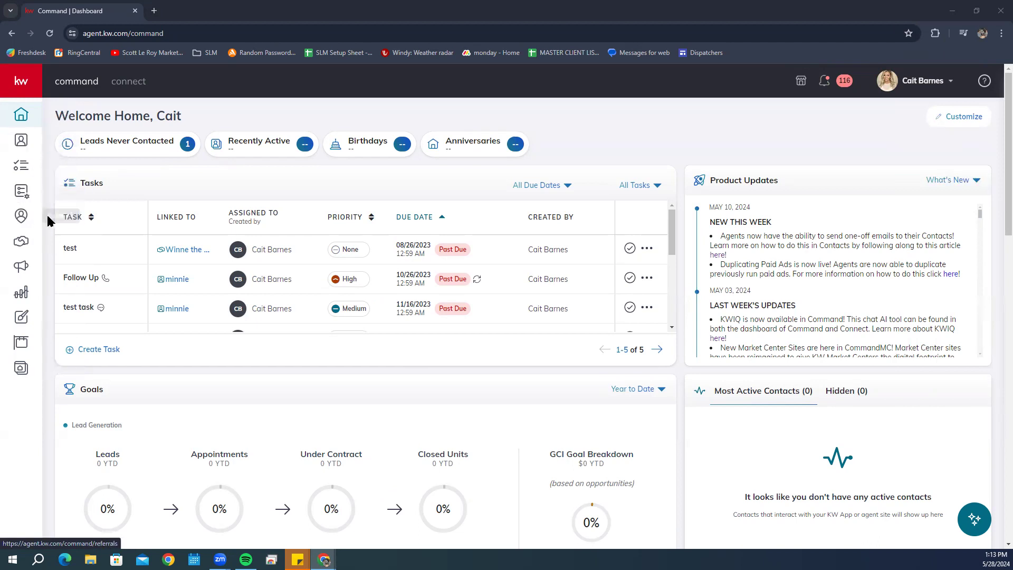
Step: Open Referrals from the Command dashboard, look over the overview page, and show the full referral network list
left_click(25, 80)
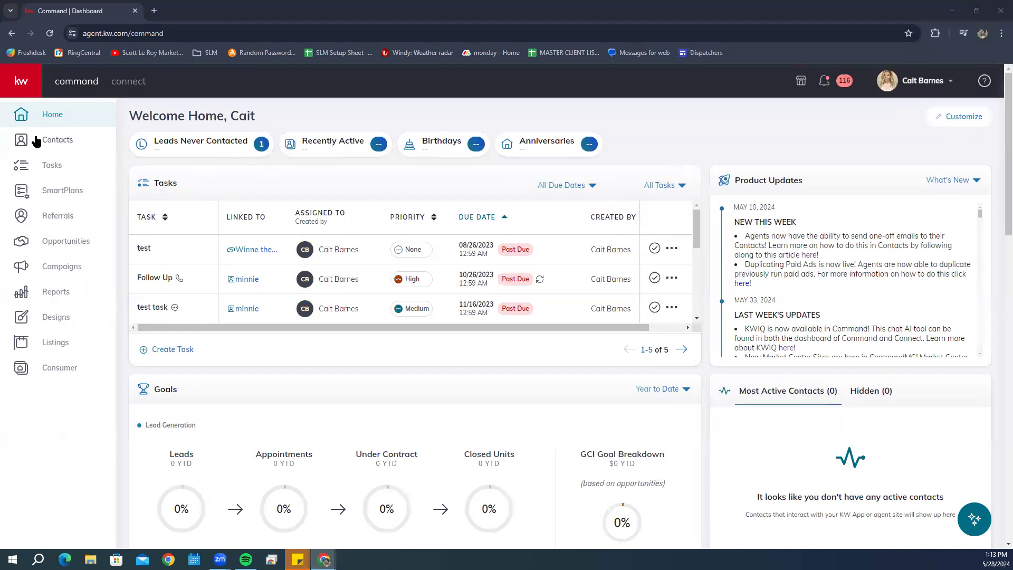
left_click(20, 75)
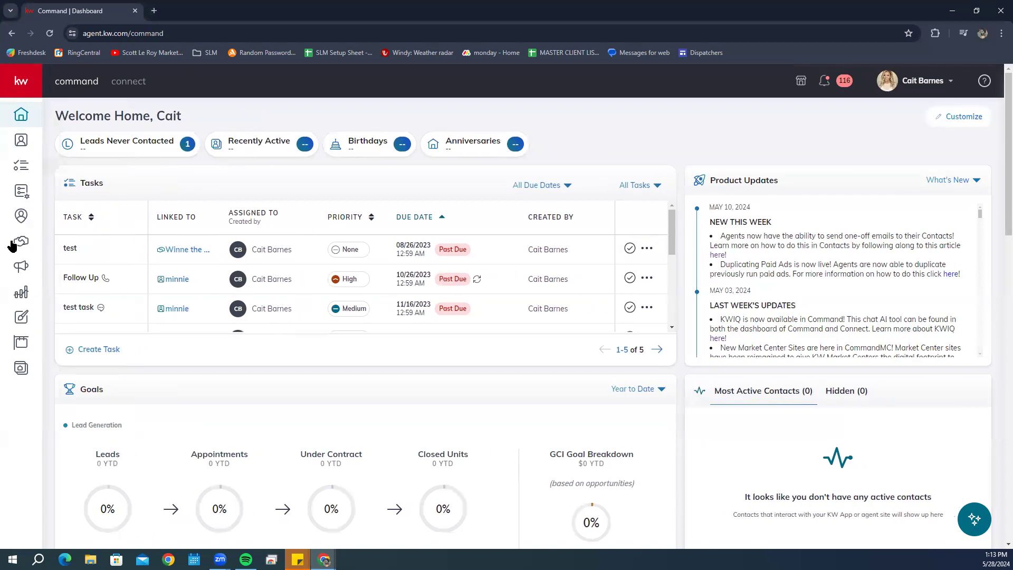
left_click(25, 221)
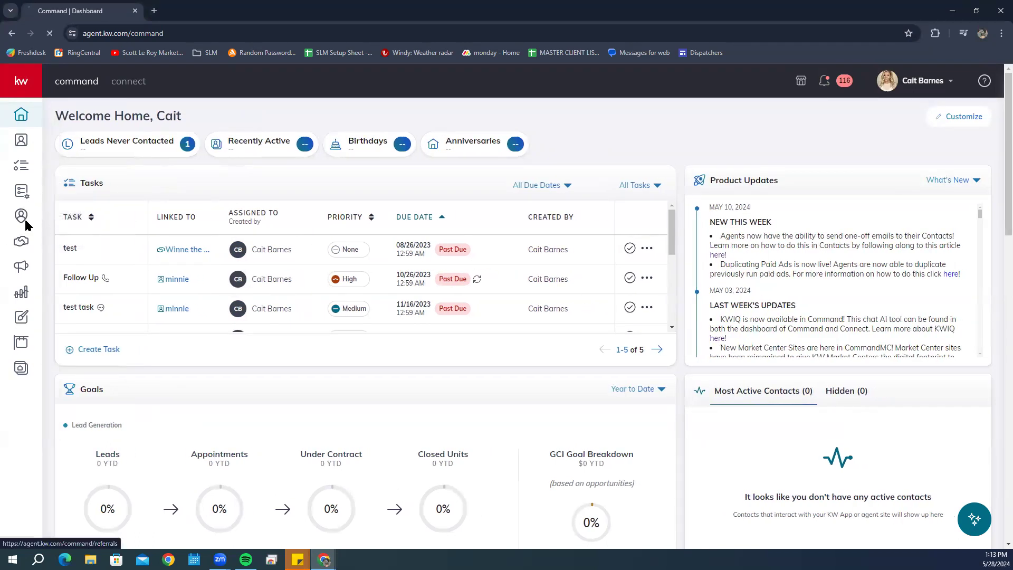
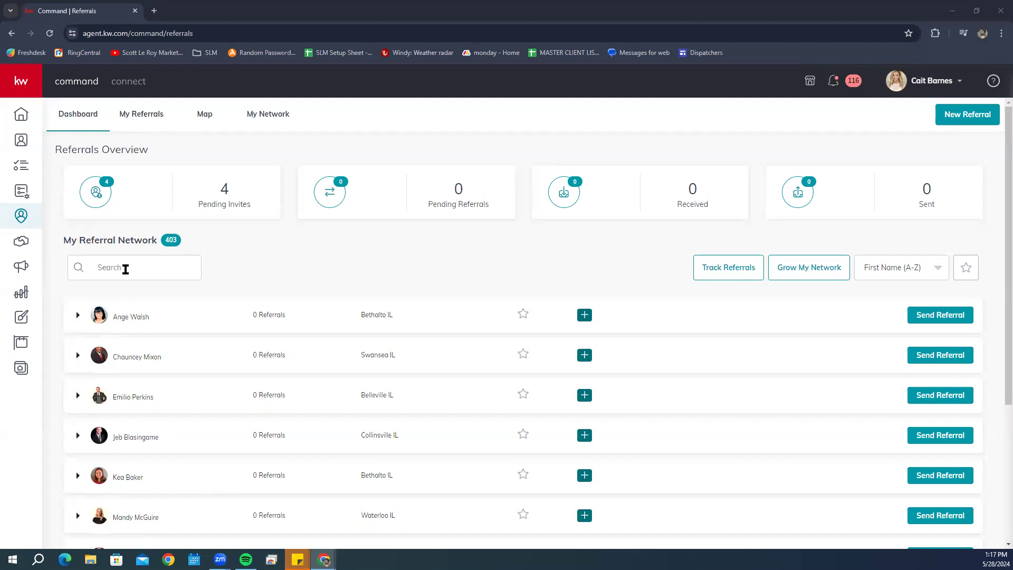
scroll(388, 420, "down", 4)
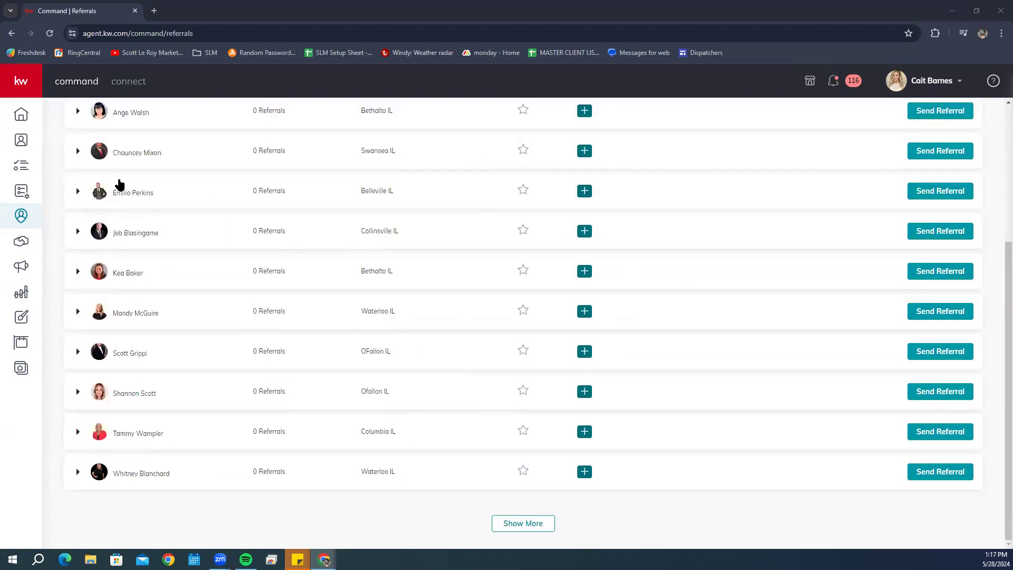
scroll(161, 287, "up", 4)
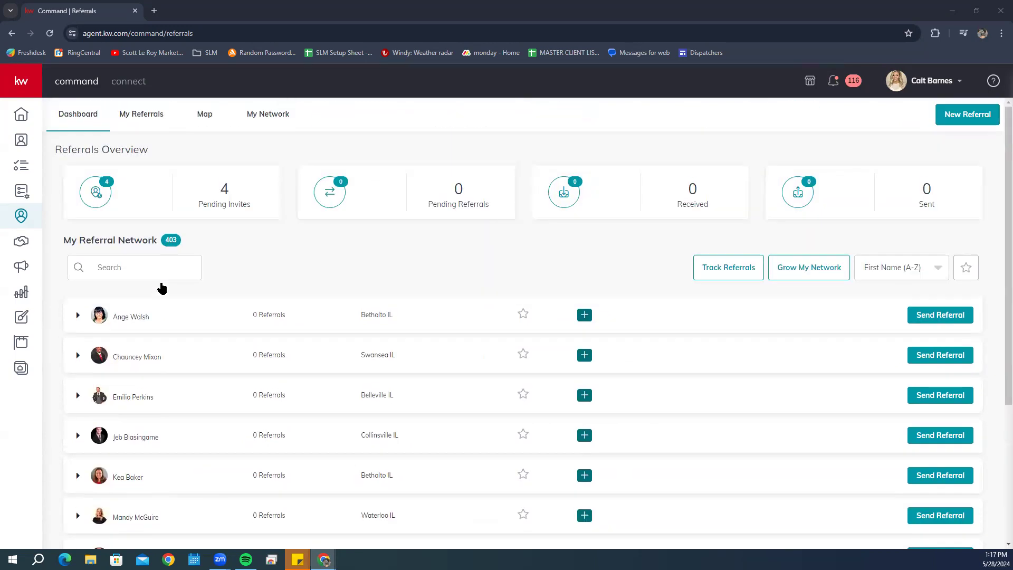
left_click(137, 267)
scroll(414, 495, "down", 4)
left_click(523, 525)
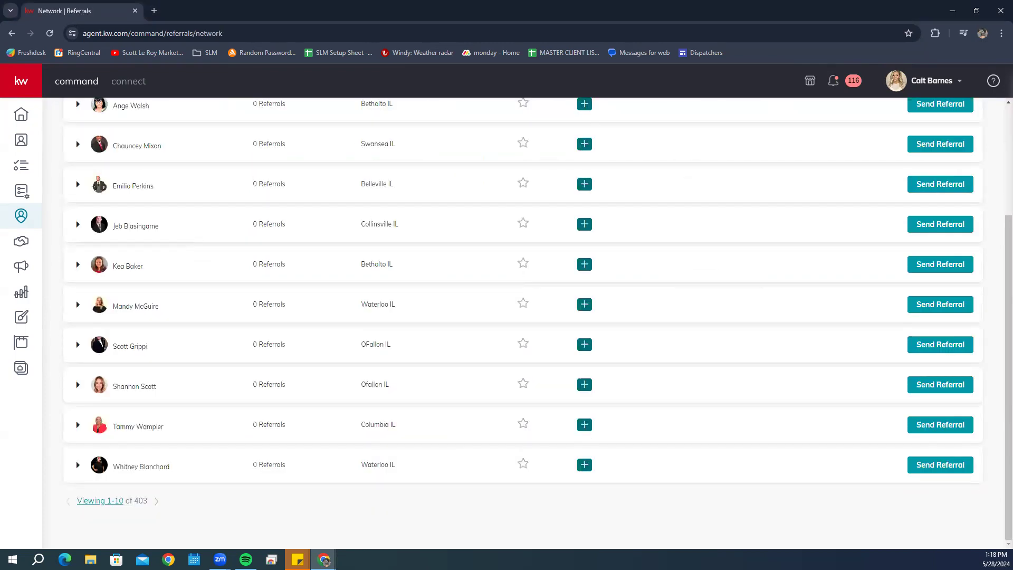
Step: Expand the Belleville agent's details, star that agent, collapse the details, and remove the star again
left_click(77, 185)
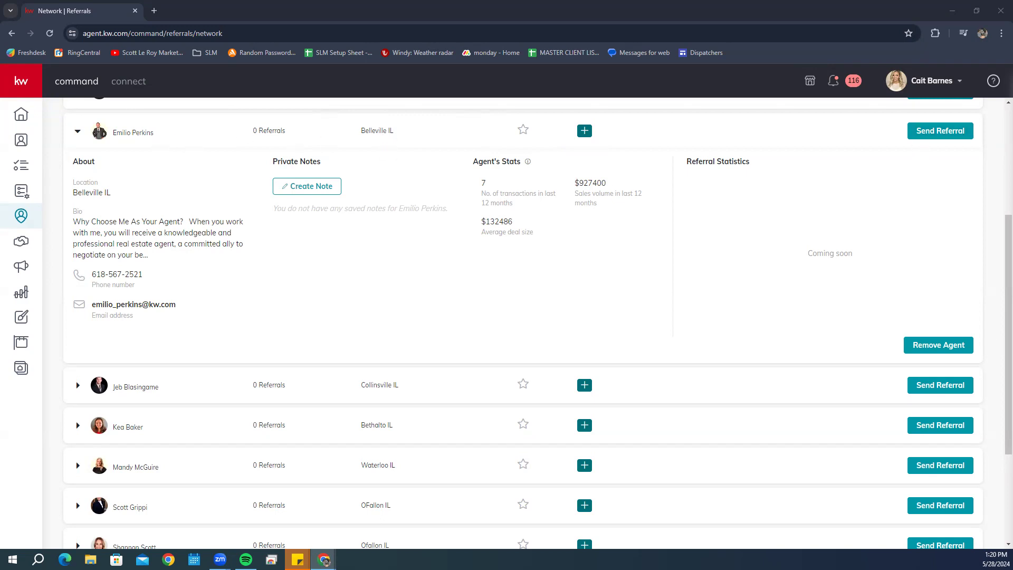
left_click(522, 131)
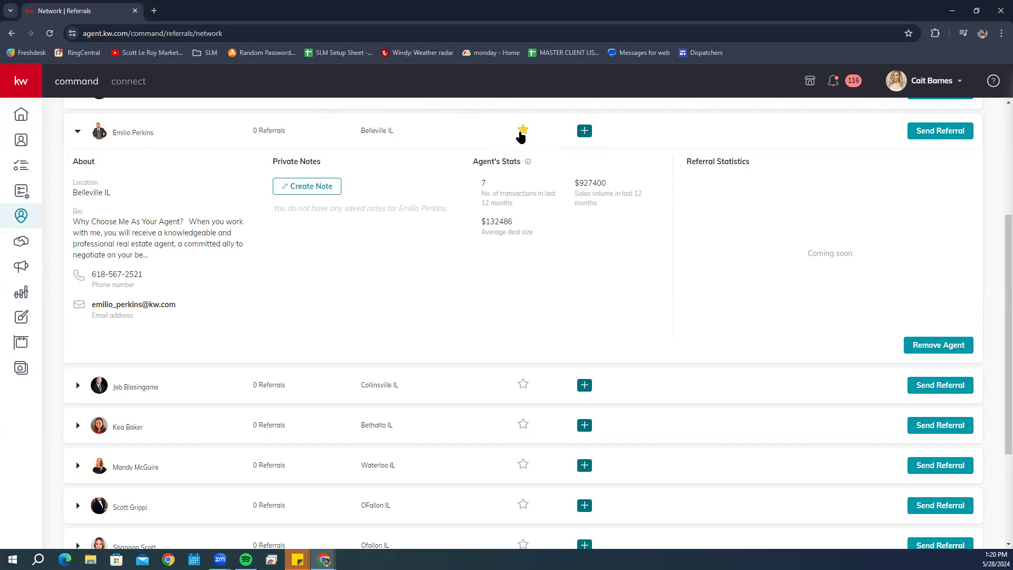
left_click(77, 139)
scroll(475, 327, "up", 3)
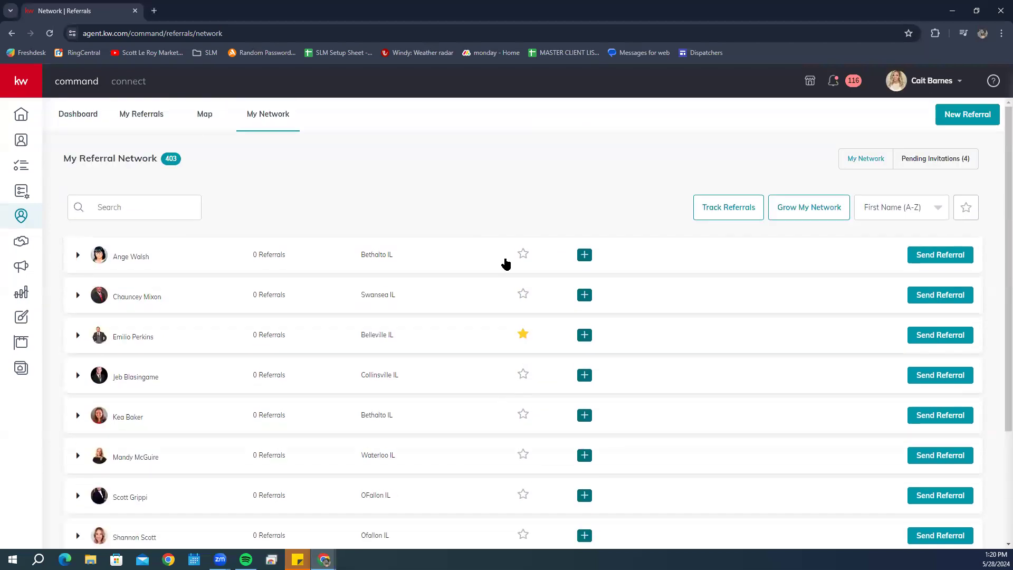
scroll(516, 253, "down", 3)
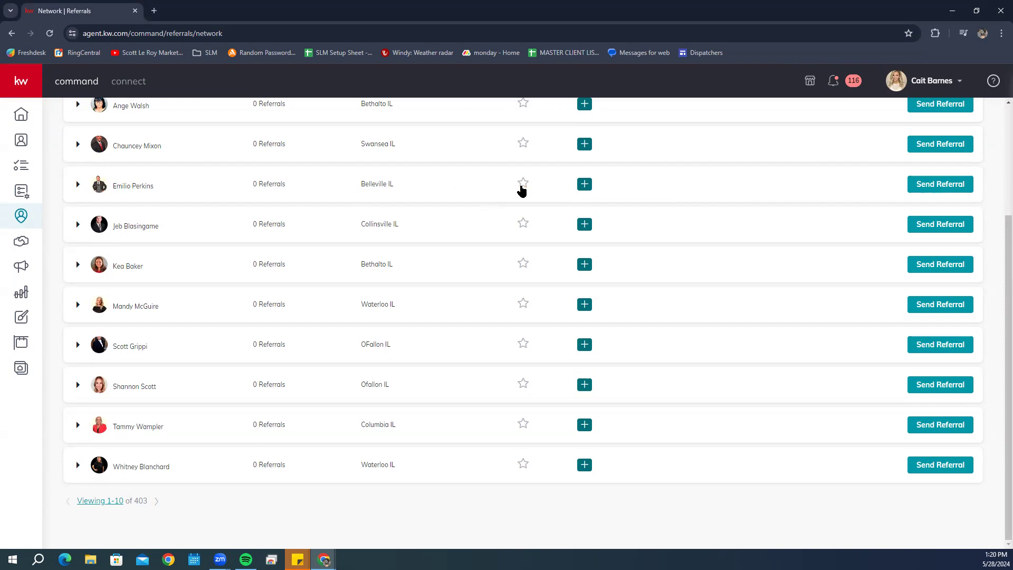
scroll(715, 298, "up", 3)
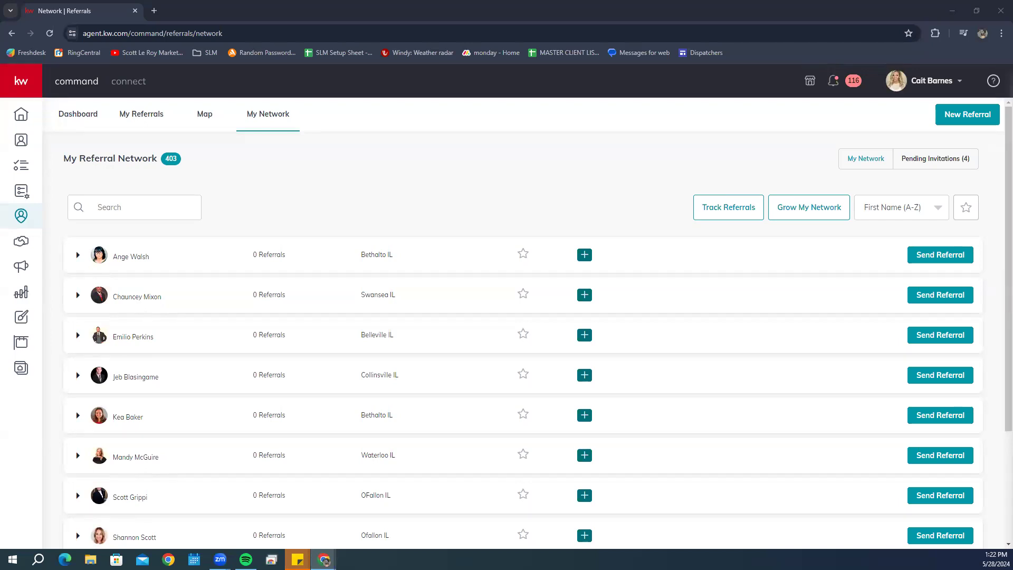
Step: Examine the tag entry for the first agent in the network list, and close it without adding a tag
left_click(584, 255)
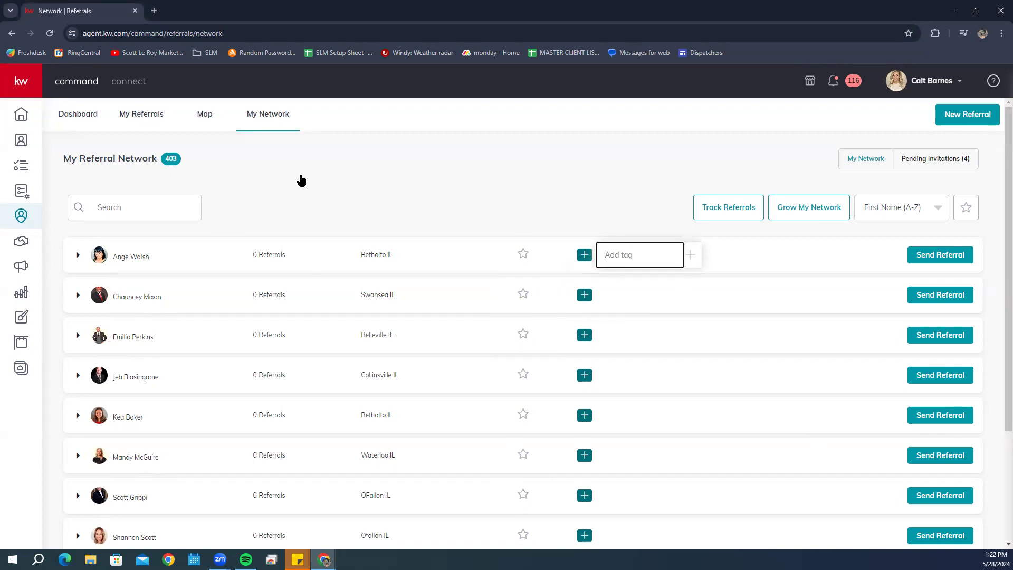
left_click(141, 212)
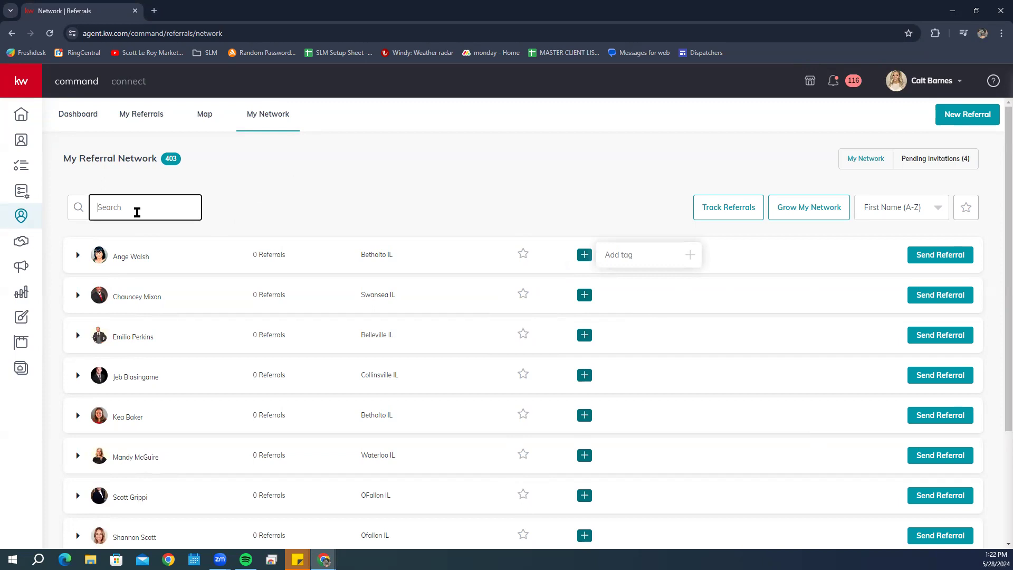
left_click(615, 259)
scroll(679, 326, "down", 3)
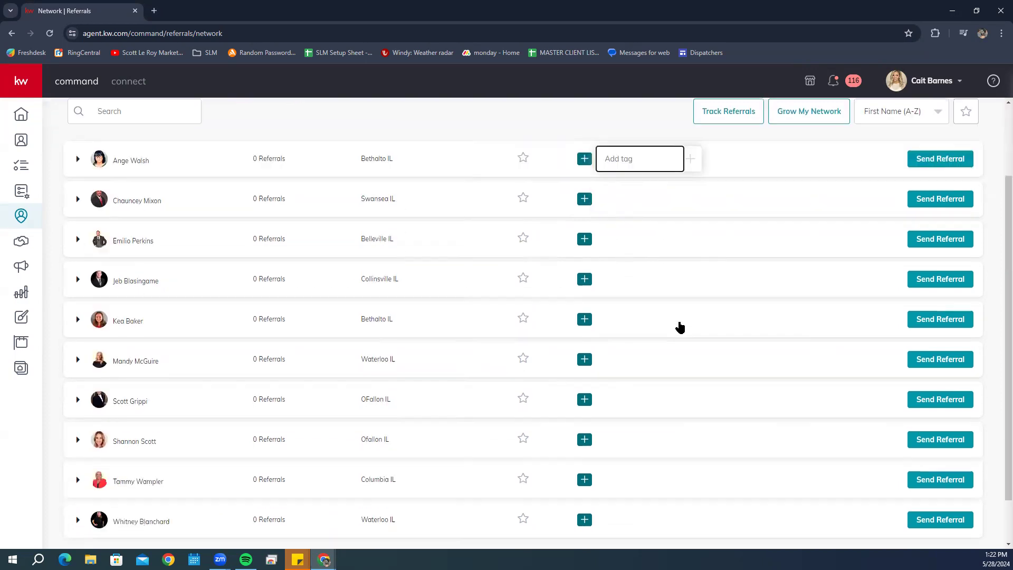
scroll(681, 360, "up", 3)
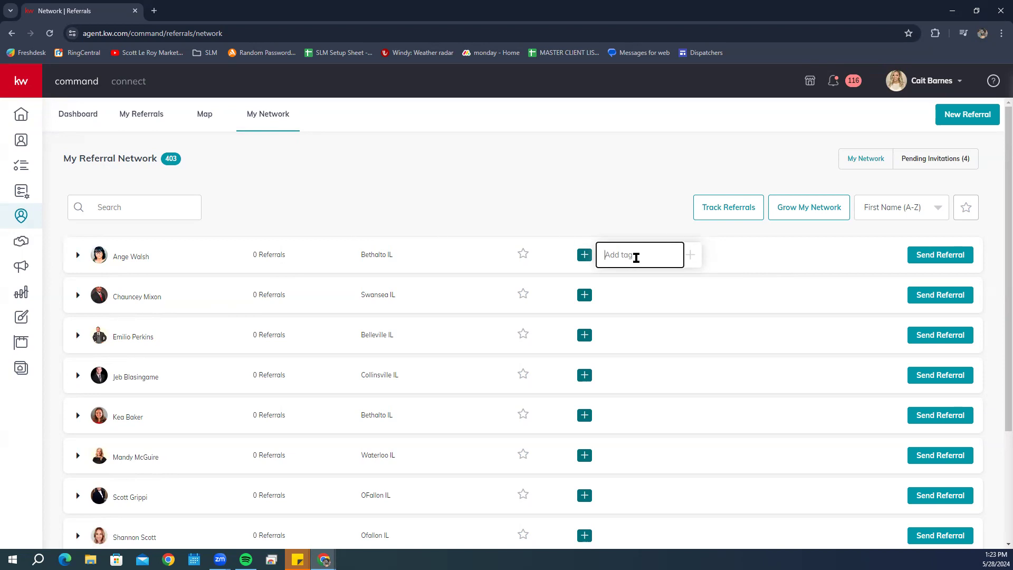
left_click(766, 268)
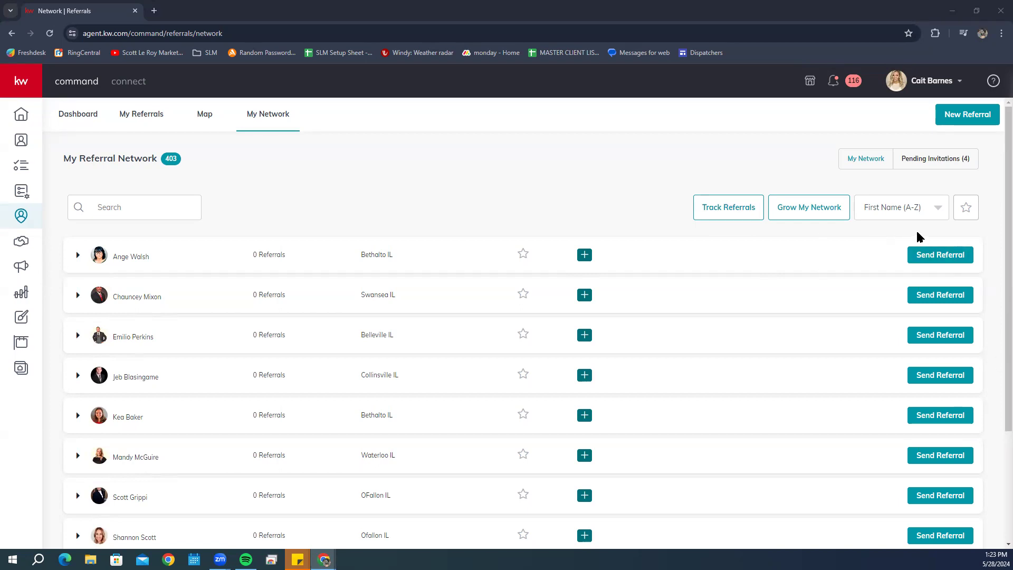
Step: Filter the network to starred agents, clear the filter, and return to a refreshed Referrals dashboard
left_click(964, 211)
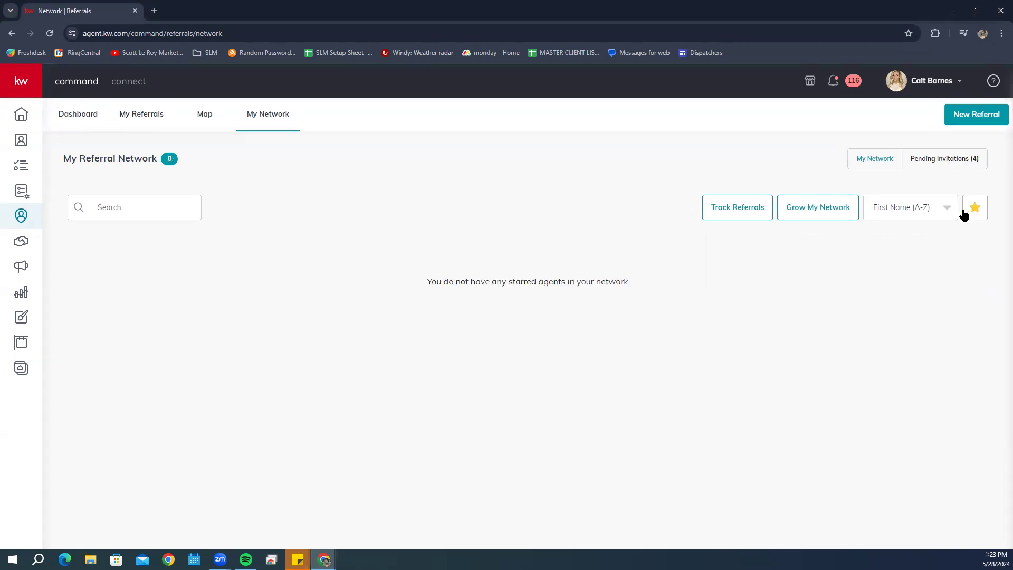
left_click(965, 211)
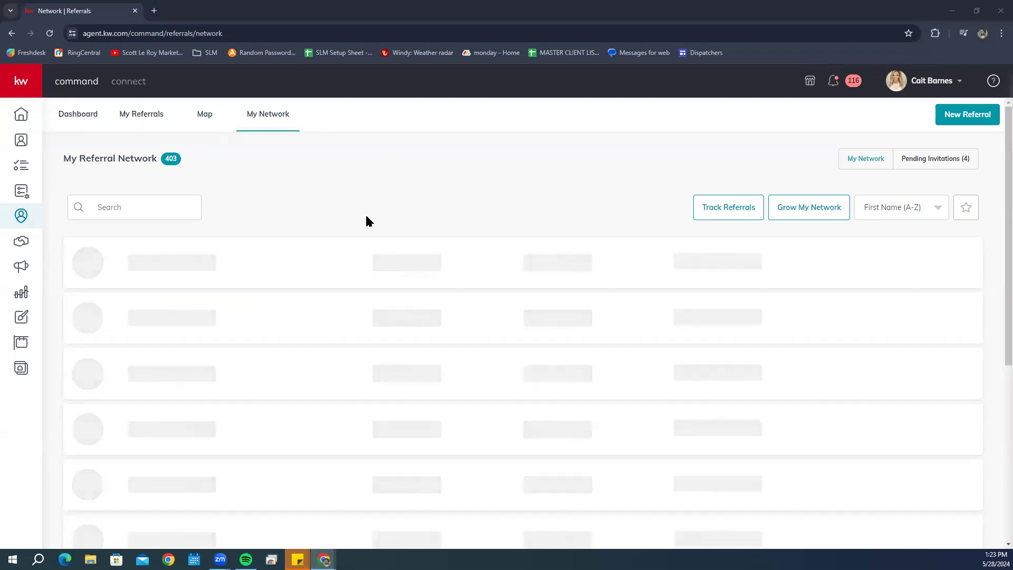
left_click(96, 116)
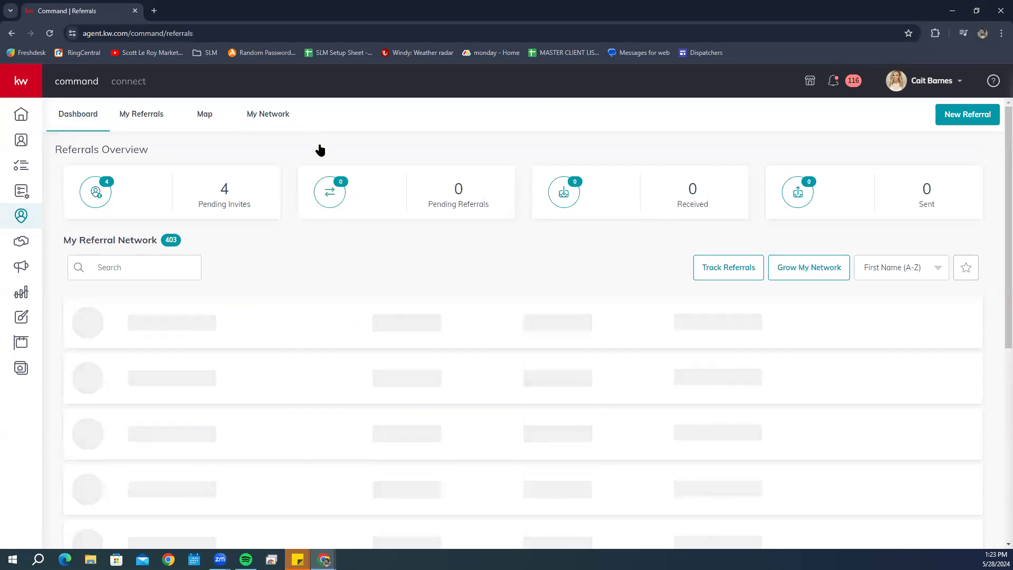
left_click(49, 33)
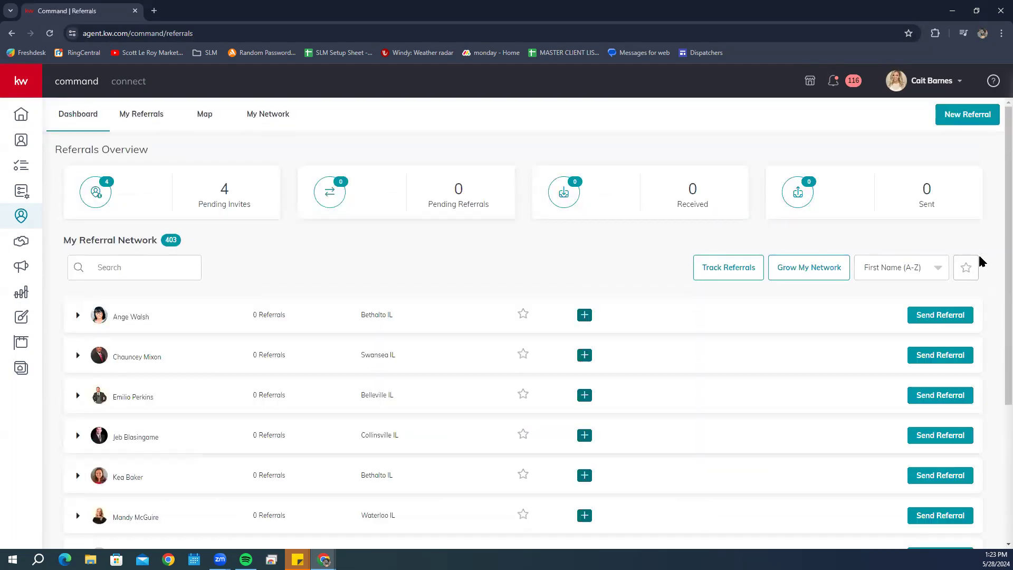
Step: Star the first Bethalto agent and the Collinsville agent in the referral network list
left_click(522, 317)
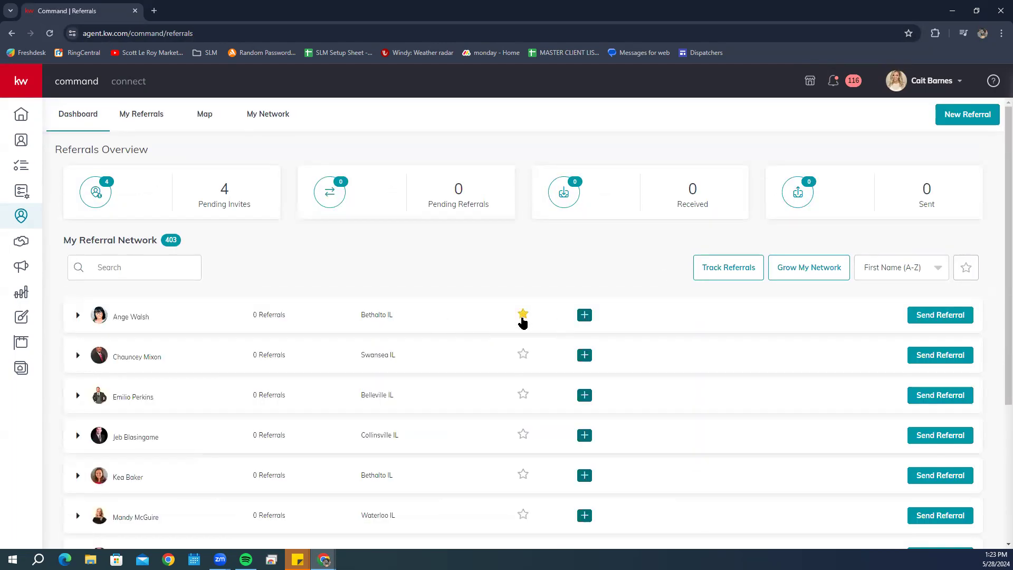
left_click(515, 438)
left_click(521, 436)
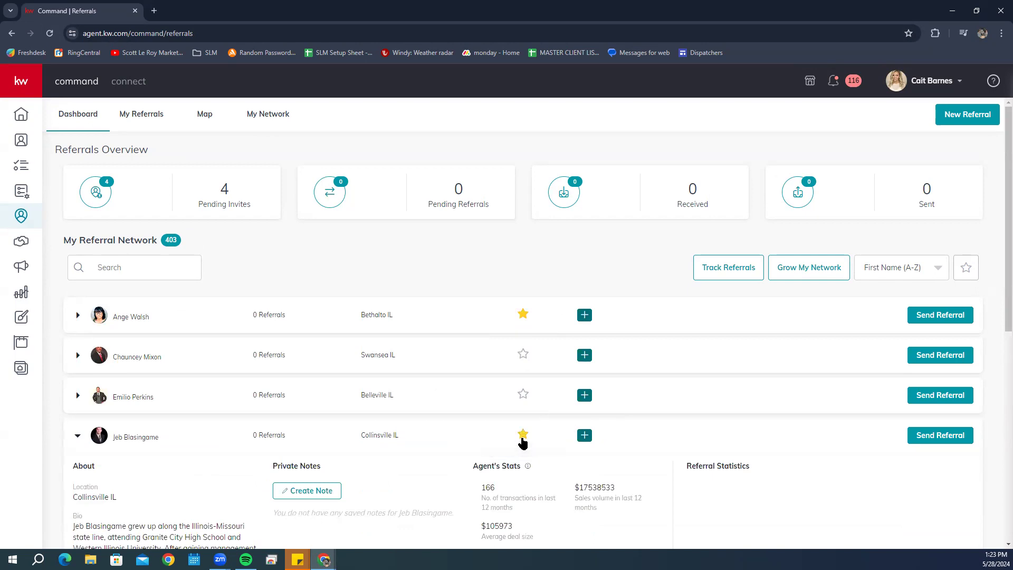
left_click(78, 435)
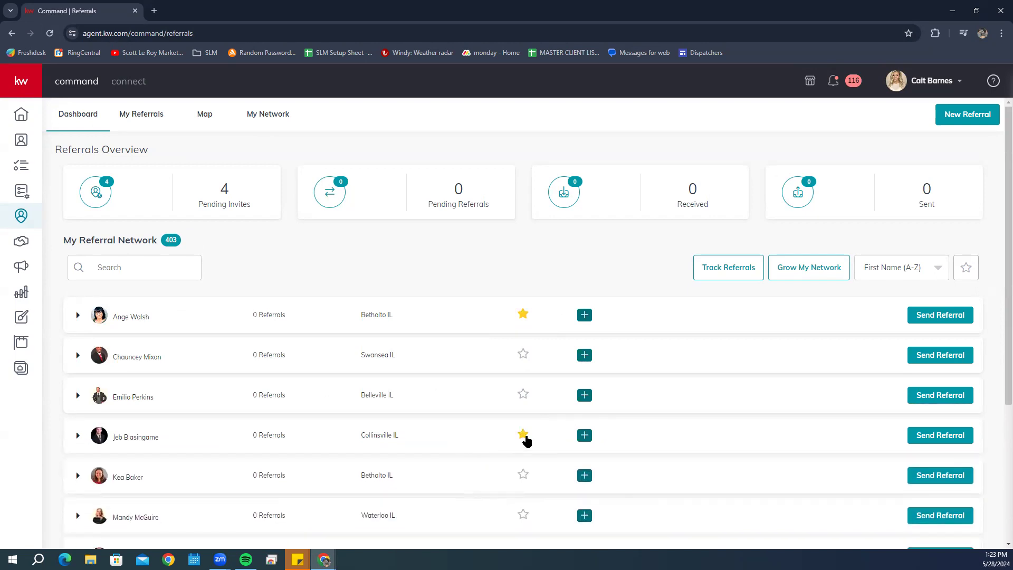
Step: Check the list filtered to starred agents, clear the filter, and review the name sorting options without changing the order
left_click(974, 272)
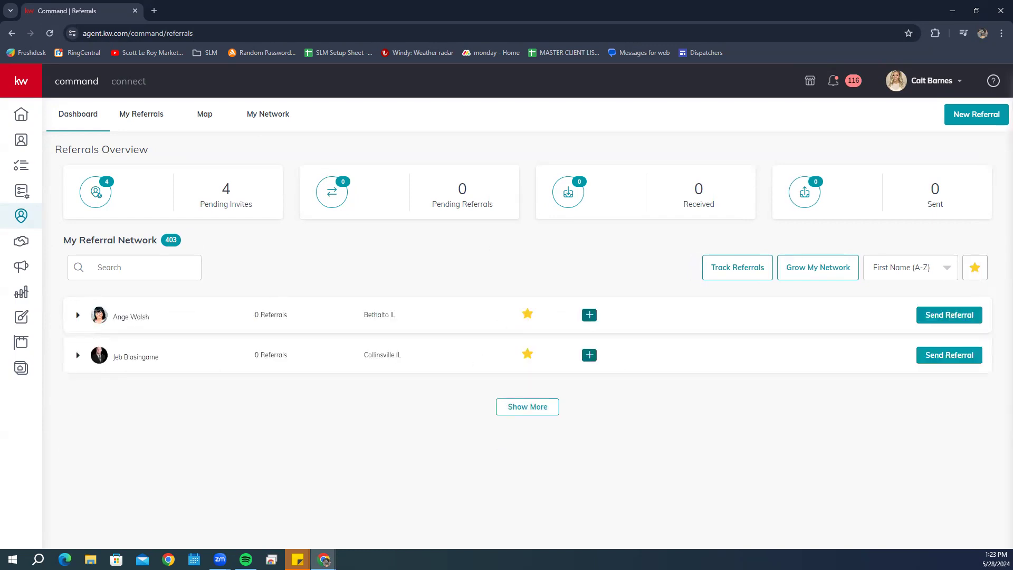
left_click(974, 273)
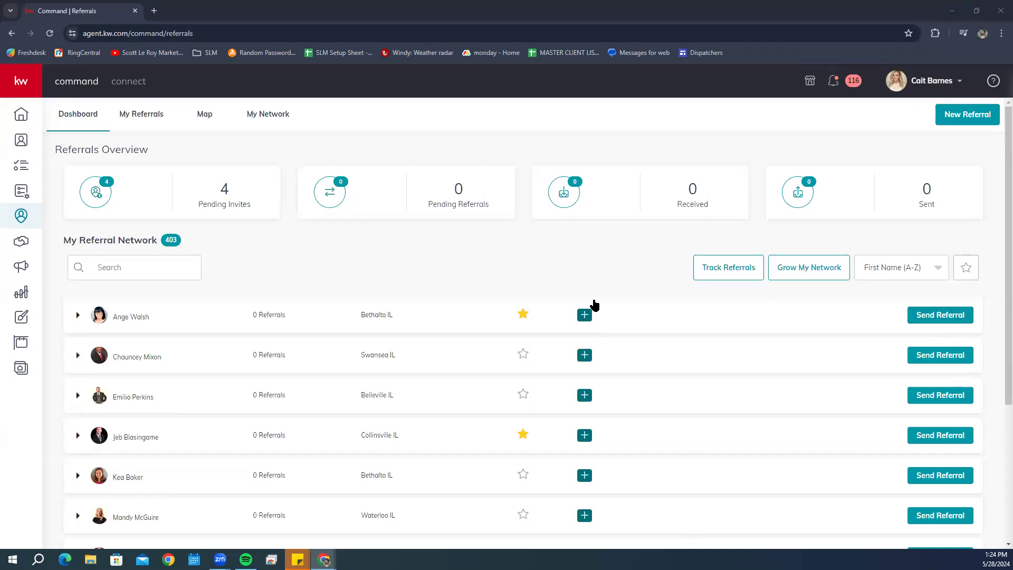
left_click(888, 277)
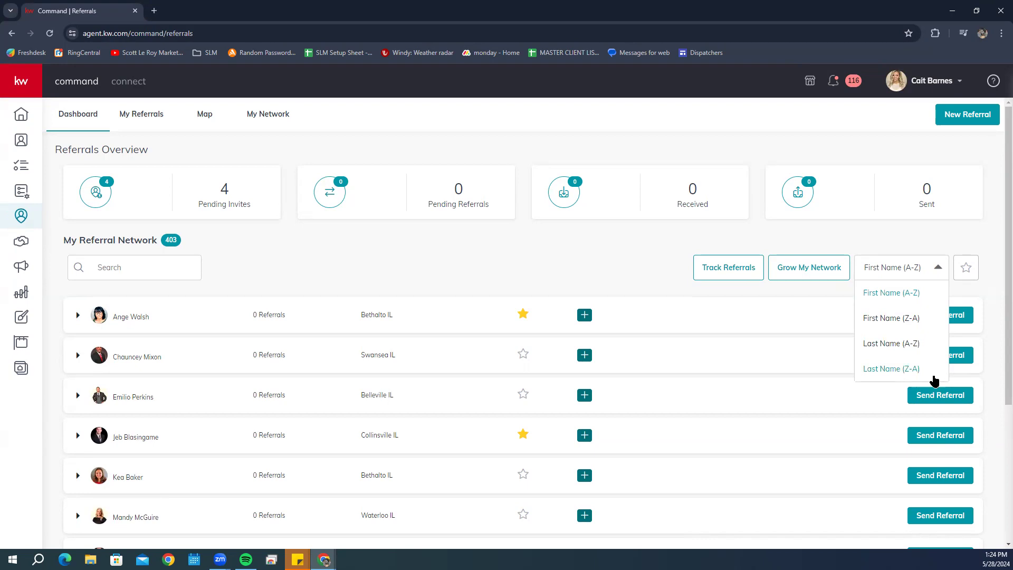
left_click(793, 294)
Step: Open the Grow My Network map, dismiss the location request, and search the map for Atlanta, GA, USA
left_click(787, 268)
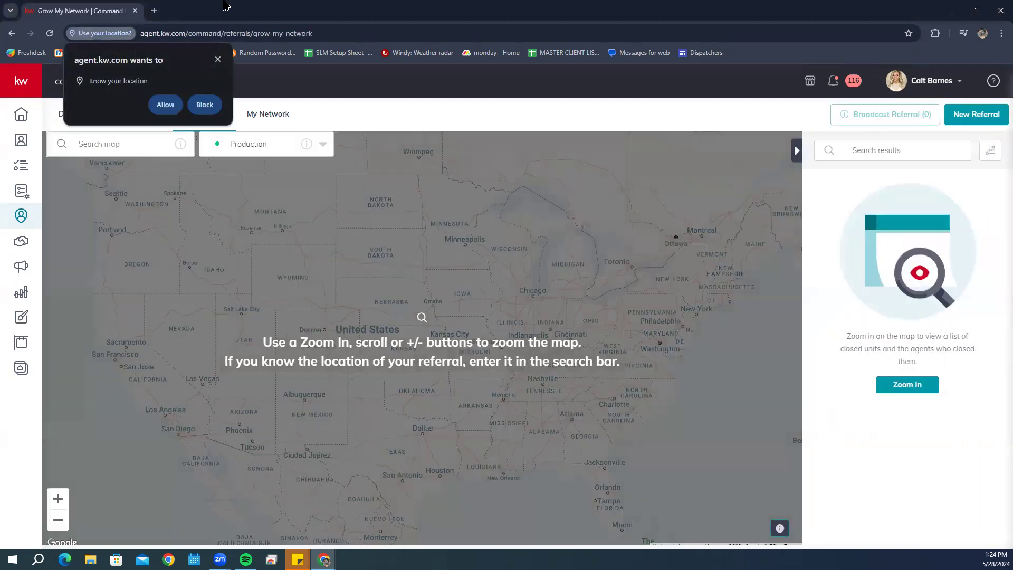
left_click(216, 61)
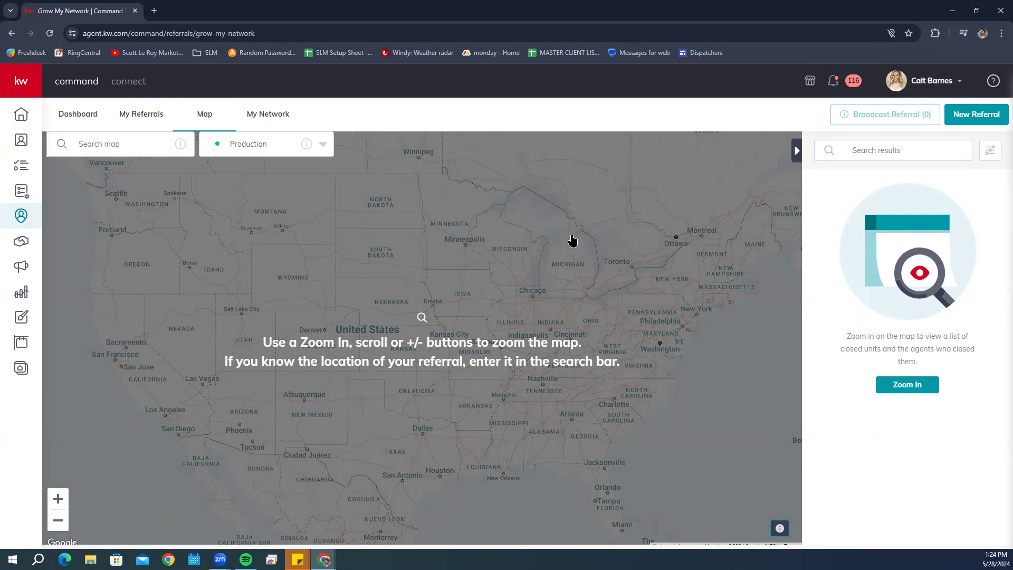
mouse_move(184, 141)
left_click(132, 148)
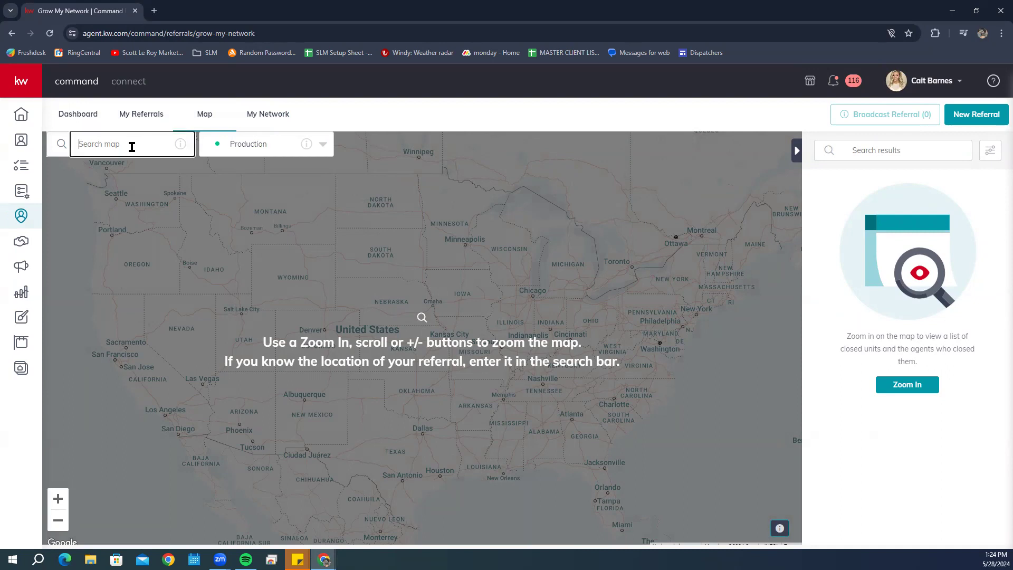
type("Atla")
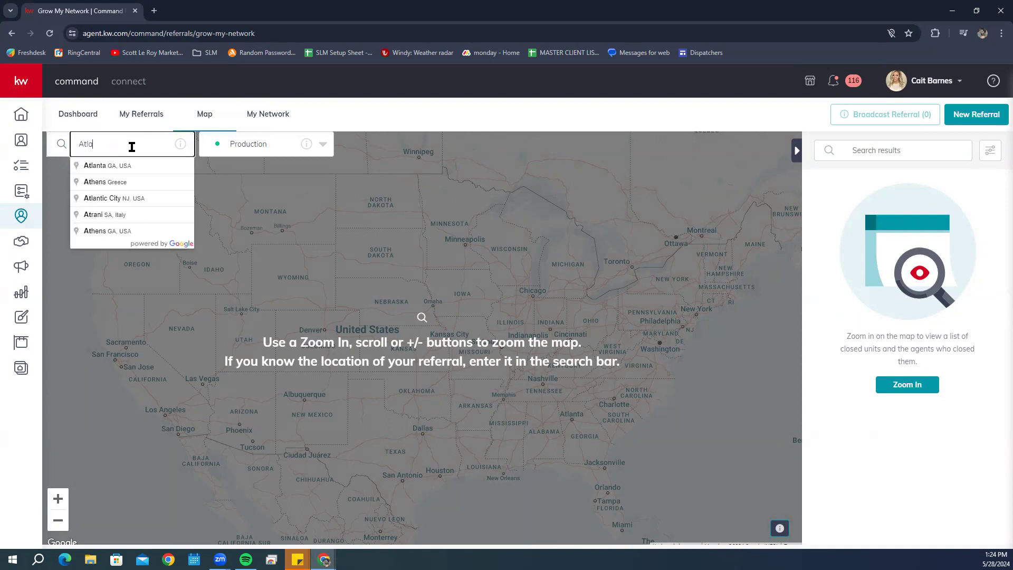
type("nta")
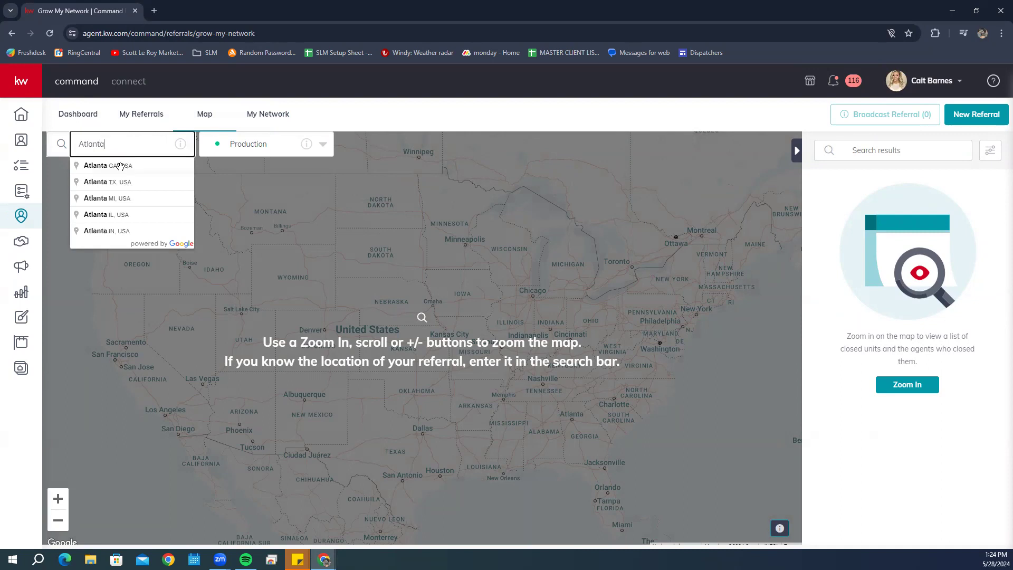
left_click(122, 165)
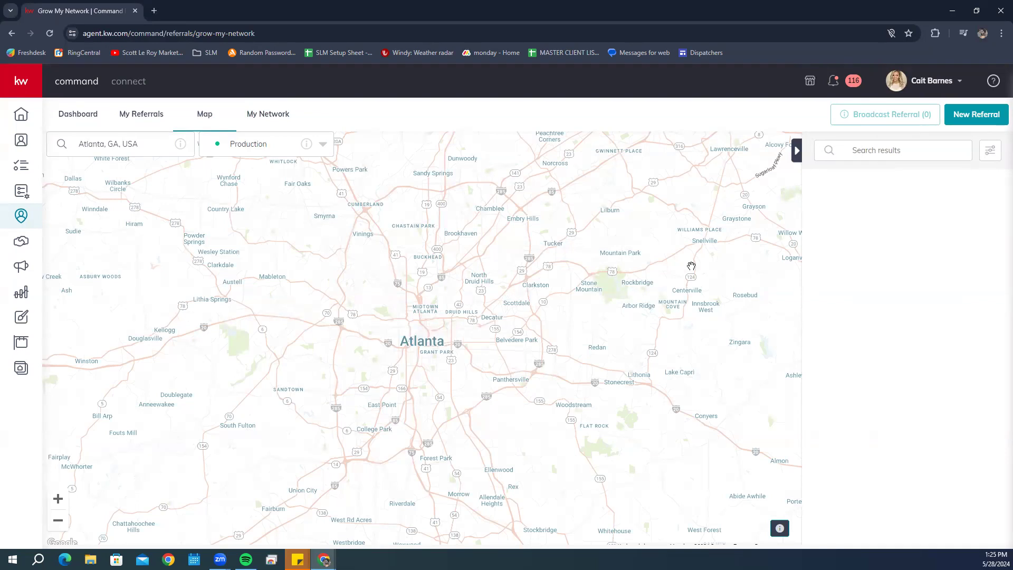
Step: Zoom the map in around central Atlanta to load its closed units and the agents who closed them
scroll(457, 360, "up", 1)
scroll(497, 363, "up", 3)
scroll(550, 530, "down", 3)
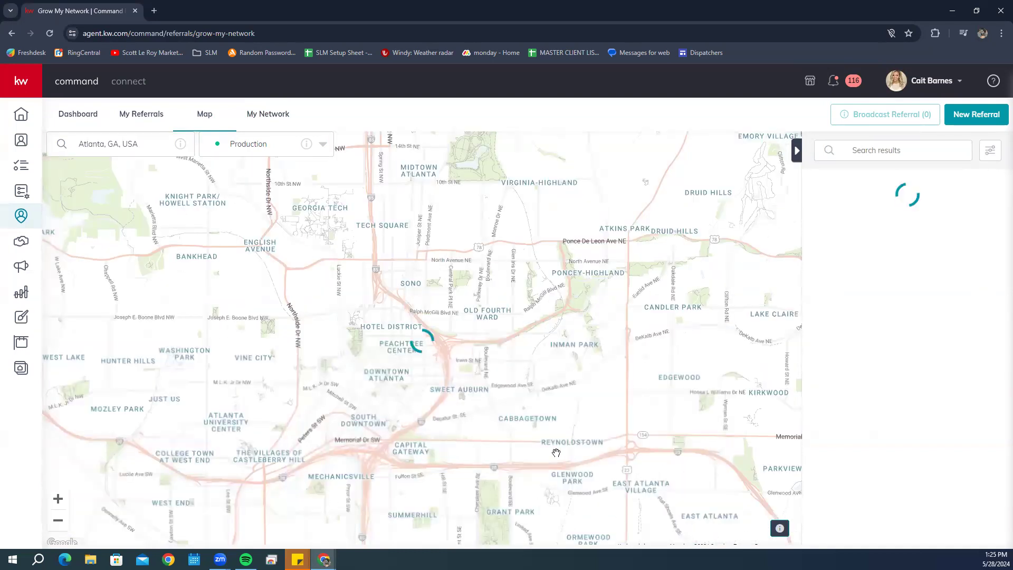
scroll(556, 453, "down", 2)
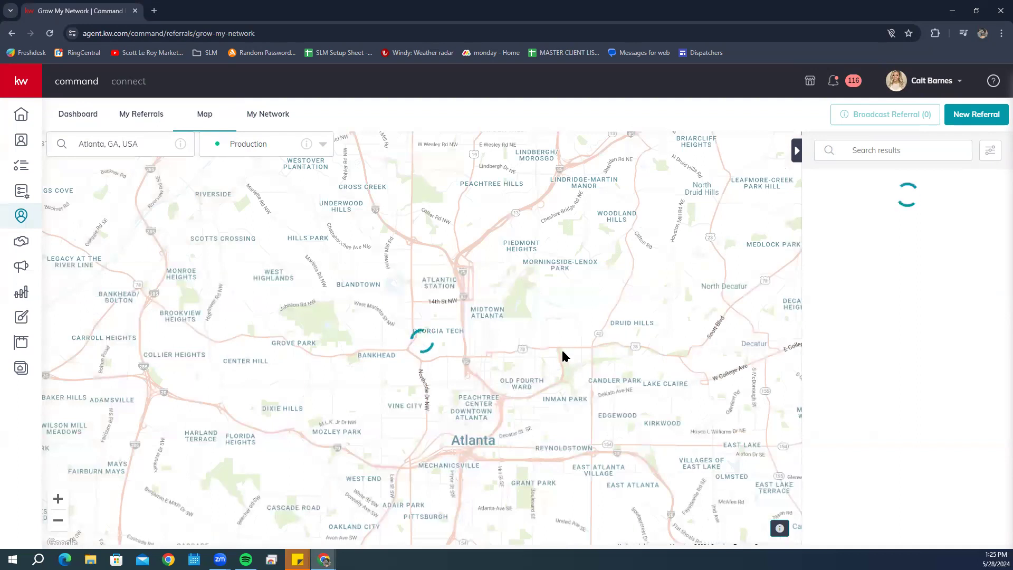
Step: Narrow the map to Midtown Atlanta around 10th St NE and Peachtree St NE to load the agents who closed units there
scroll(480, 333, "up", 2)
left_click_drag(508, 275, 513, 364)
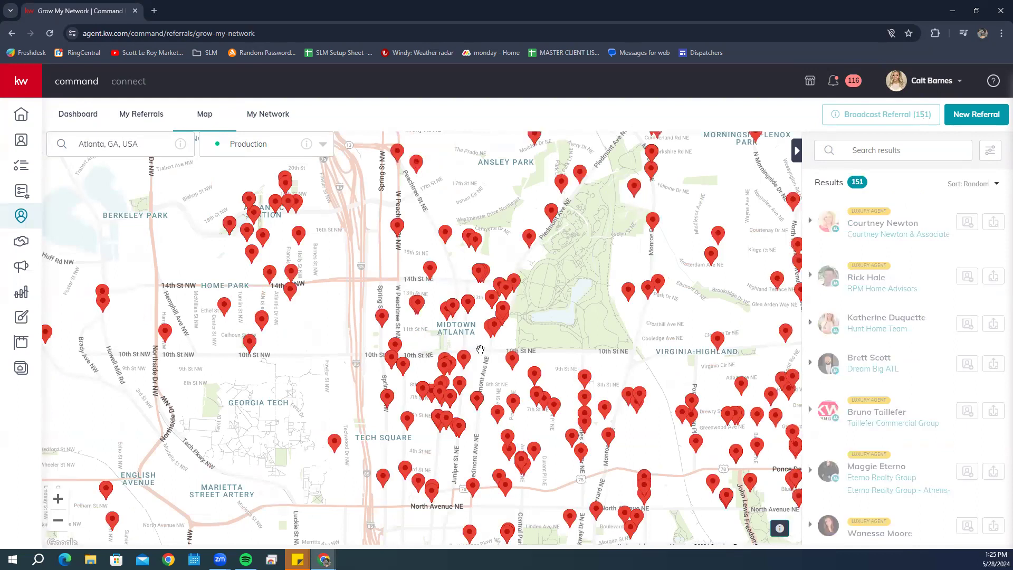
scroll(480, 348, "up", 2)
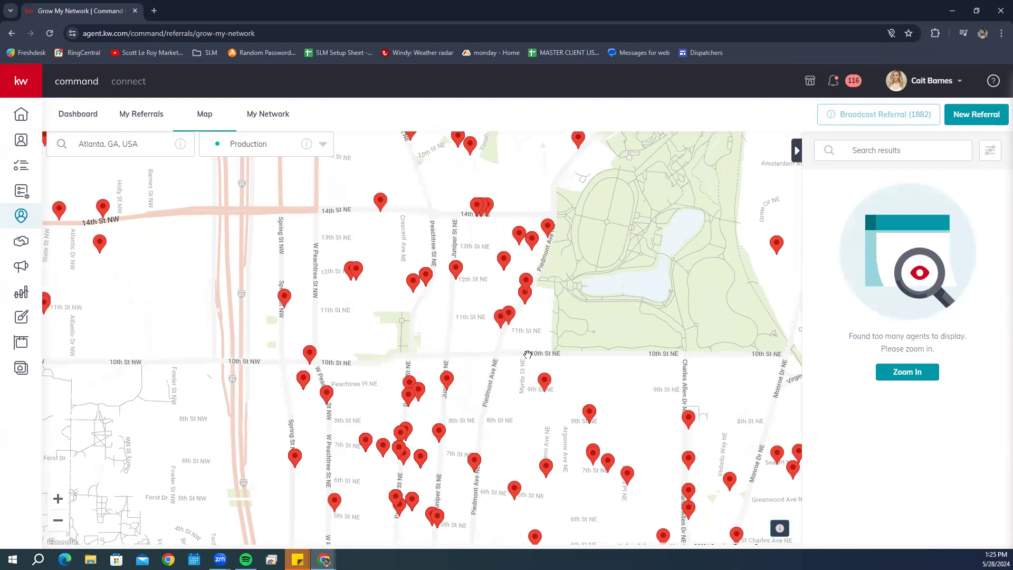
left_click_drag(551, 352, 552, 352)
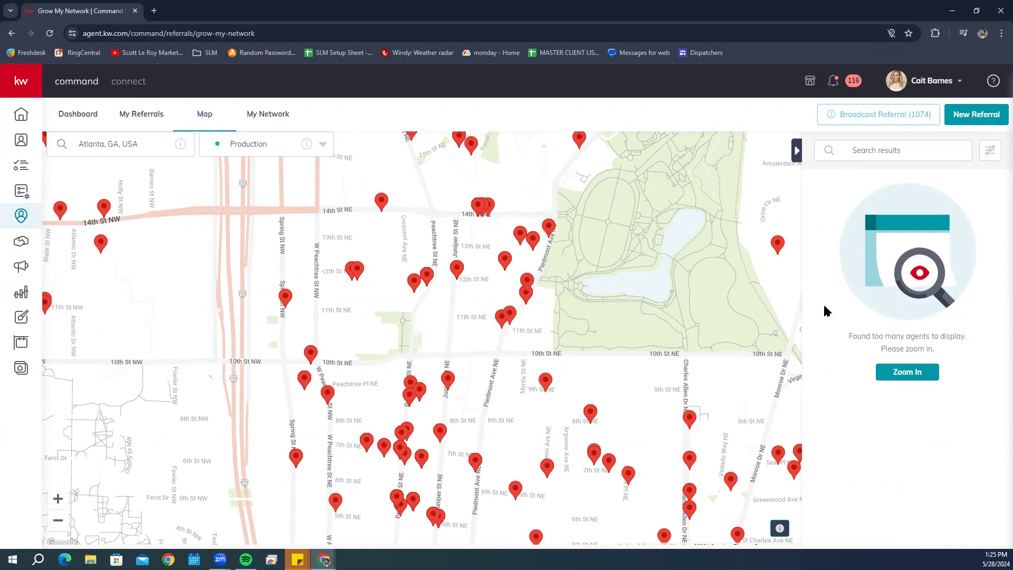
scroll(349, 331, "up", 1)
scroll(349, 332, "up", 1)
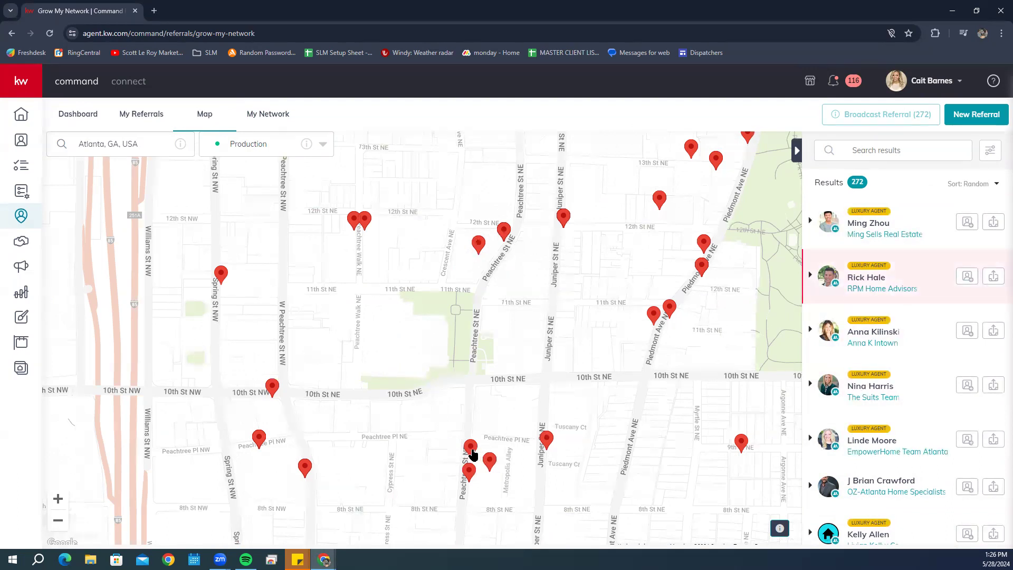
Step: Expand the RPM Home Advisors agent in the results and review the contact details and agent stats
left_click(810, 276)
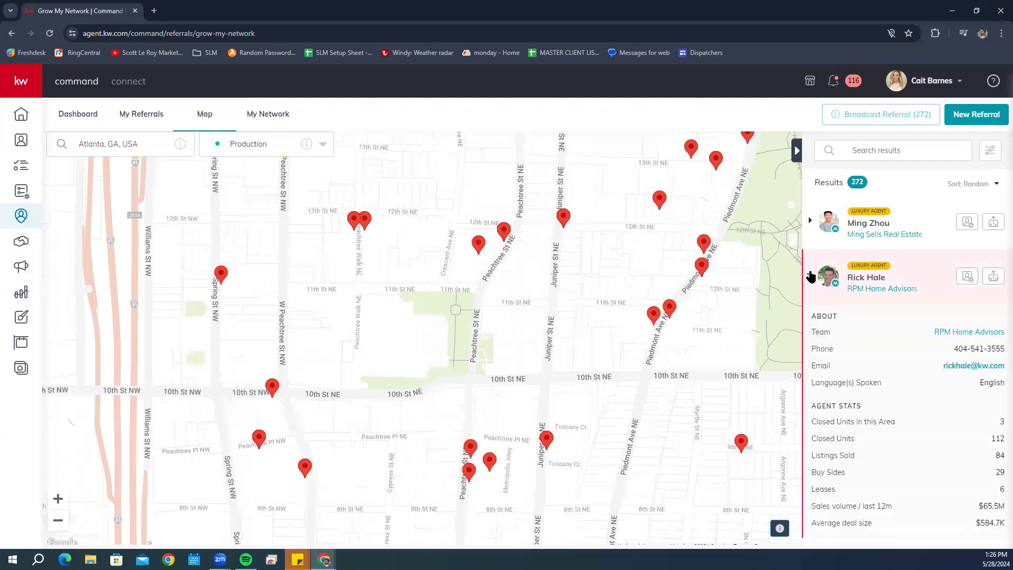
scroll(913, 314, "down", 1)
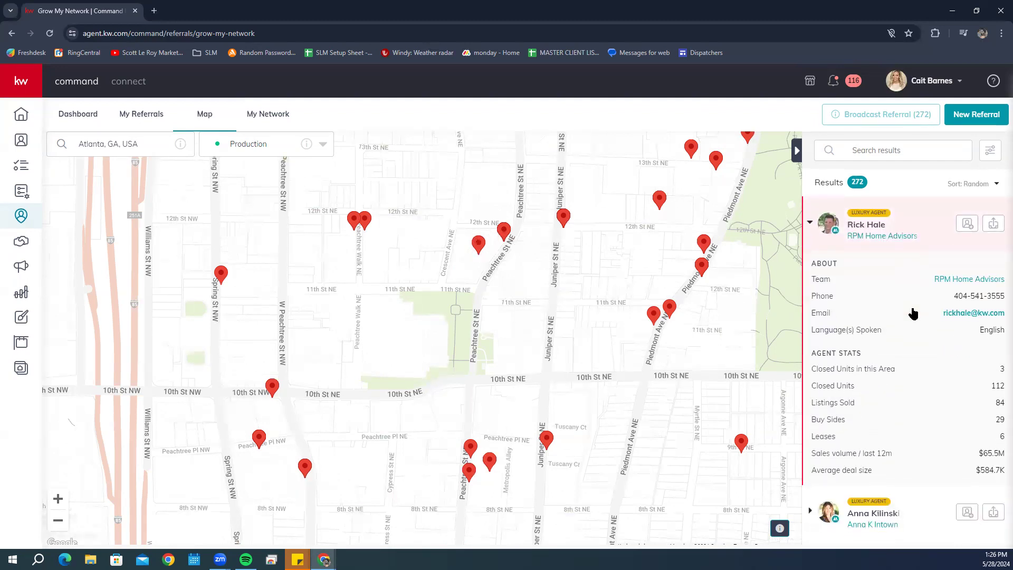
scroll(888, 286, "down", 1)
scroll(887, 285, "up", 2)
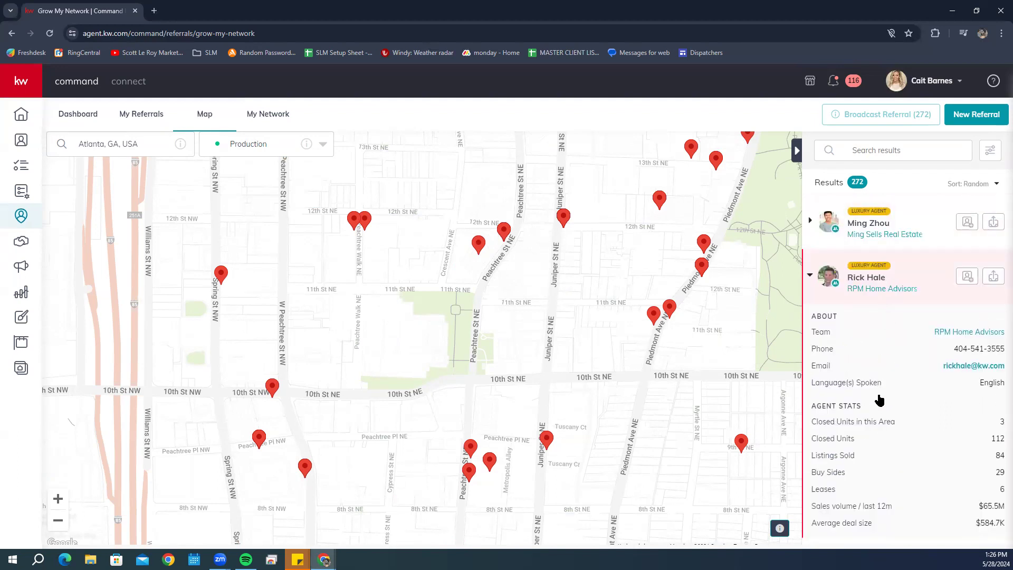
Step: Open the RPM Home Advisors agent's full Connect profile, look through it, and return to the Grow My Network map
left_click(866, 278)
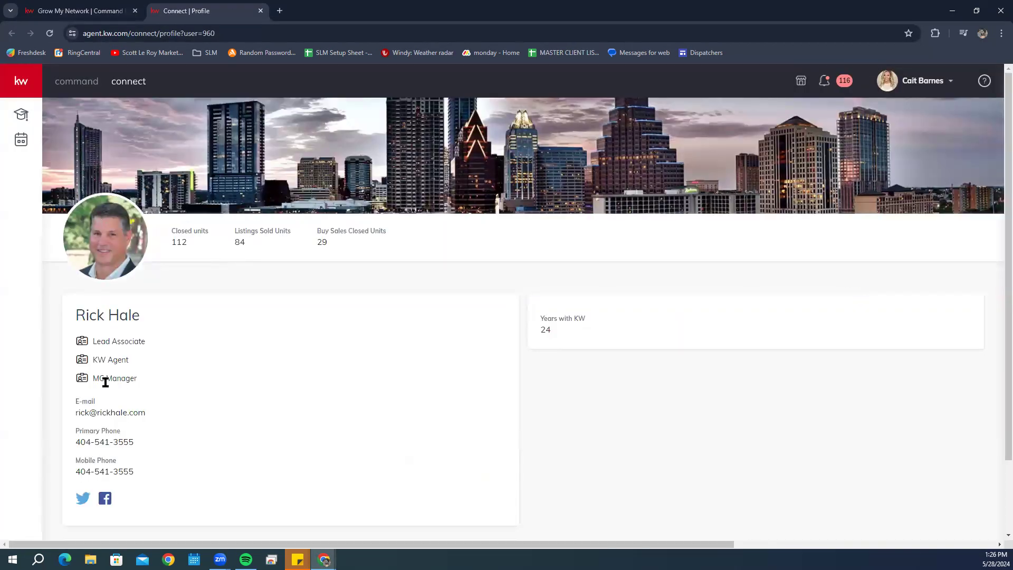
scroll(151, 407, "down", 1)
scroll(409, 403, "down", 1)
scroll(410, 403, "up", 2)
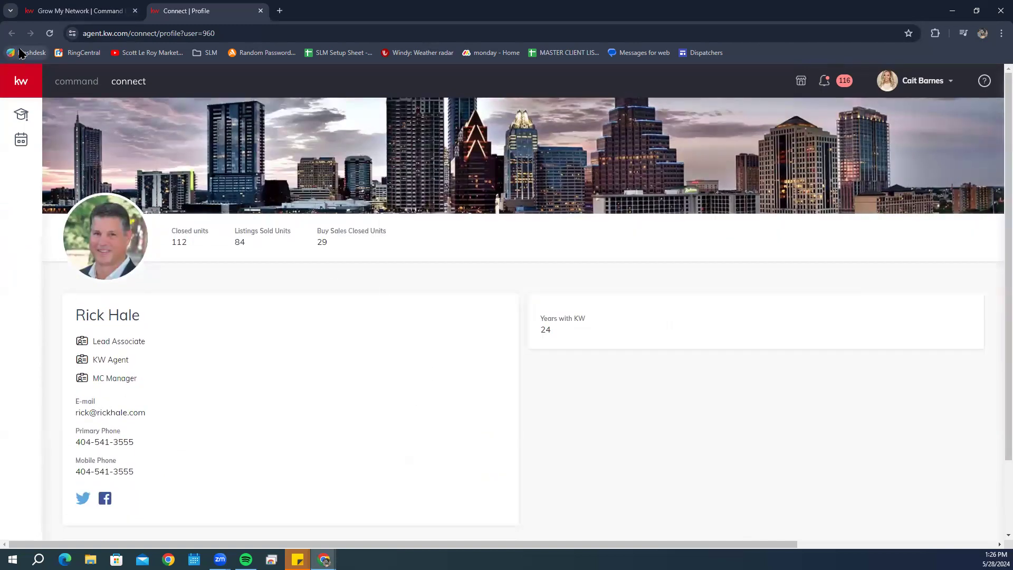
left_click(74, 11)
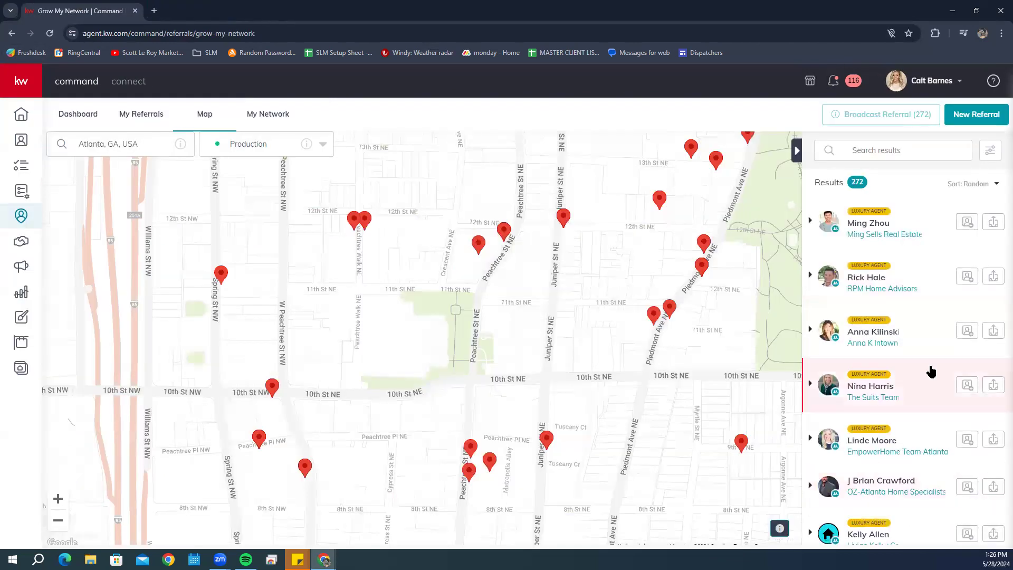
Step: Check the RPM Home Advisors agent's details again and refocus the map between 10th and 14th St NE to examine the agents there
left_click(811, 275)
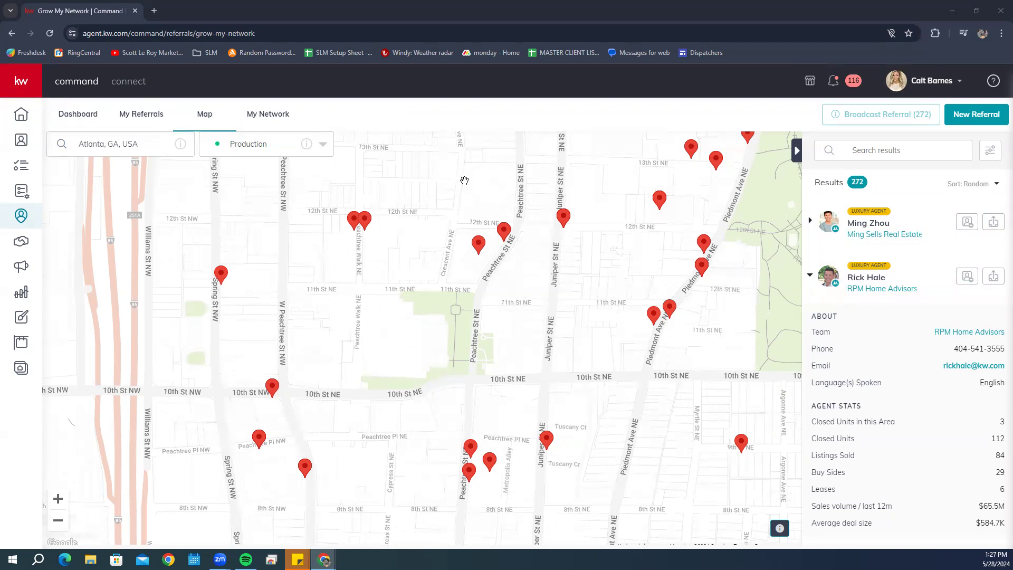
scroll(592, 277, "down", 2)
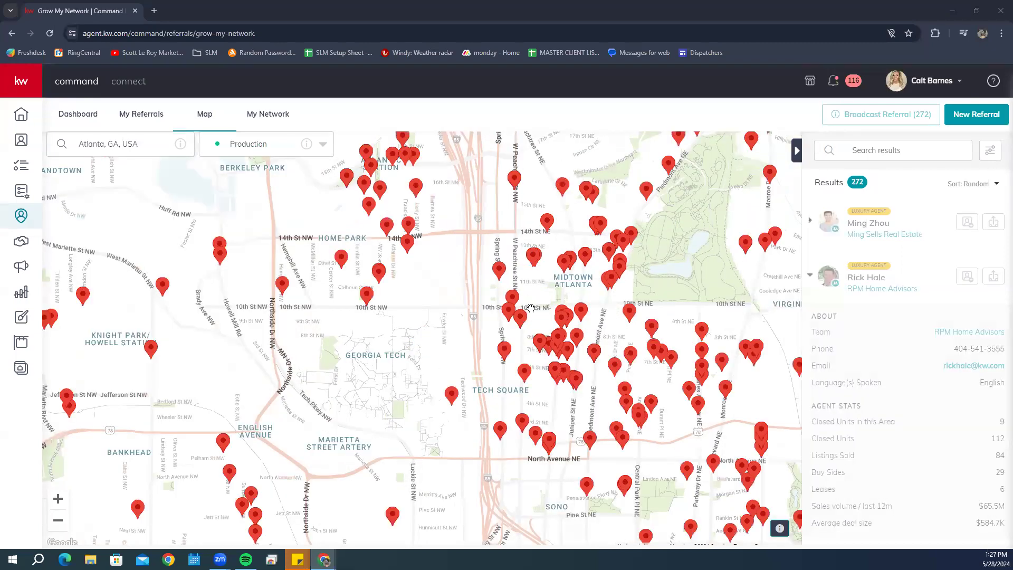
scroll(636, 248, "up", 2)
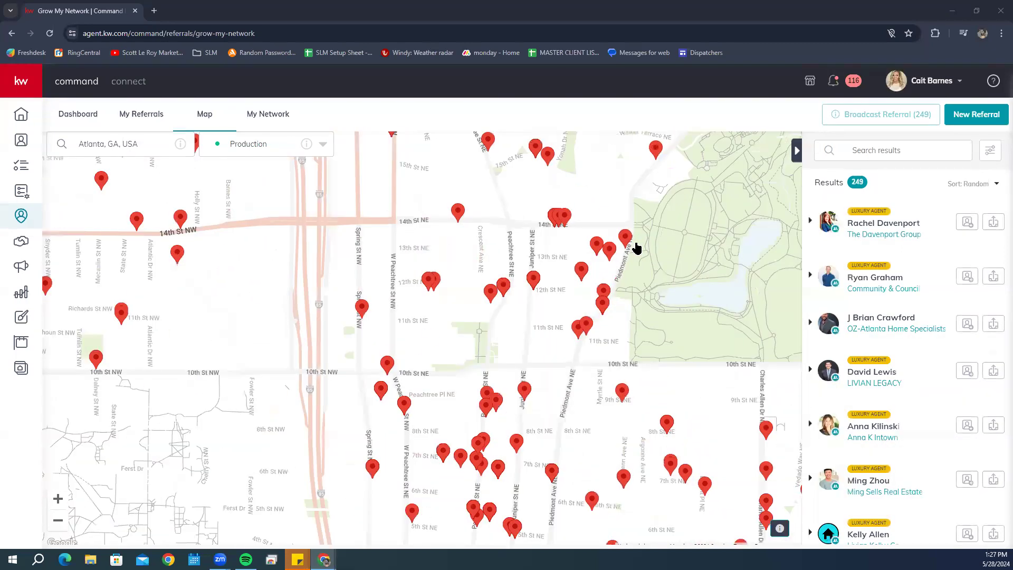
scroll(637, 248, "up", 2)
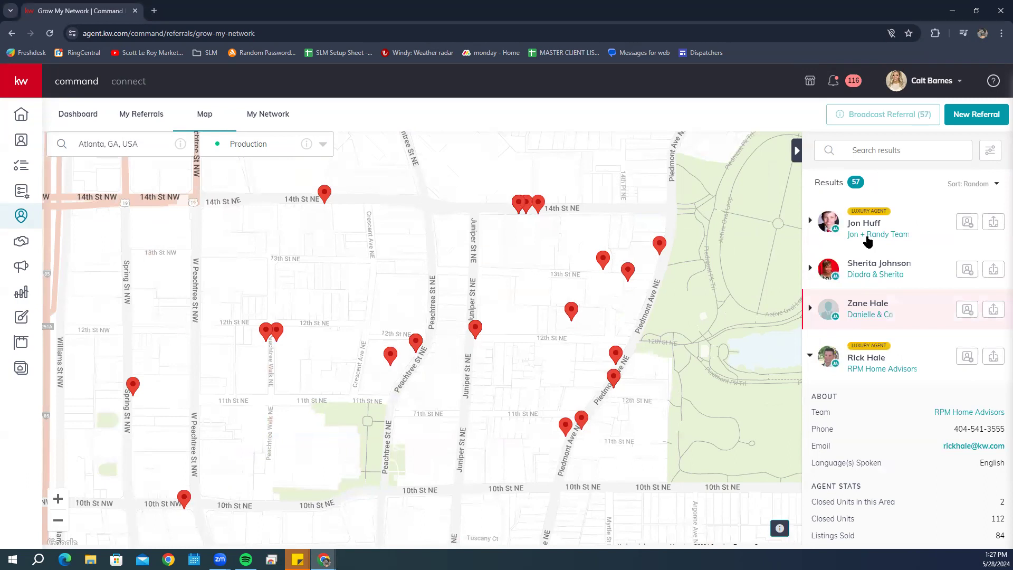
left_click(810, 304)
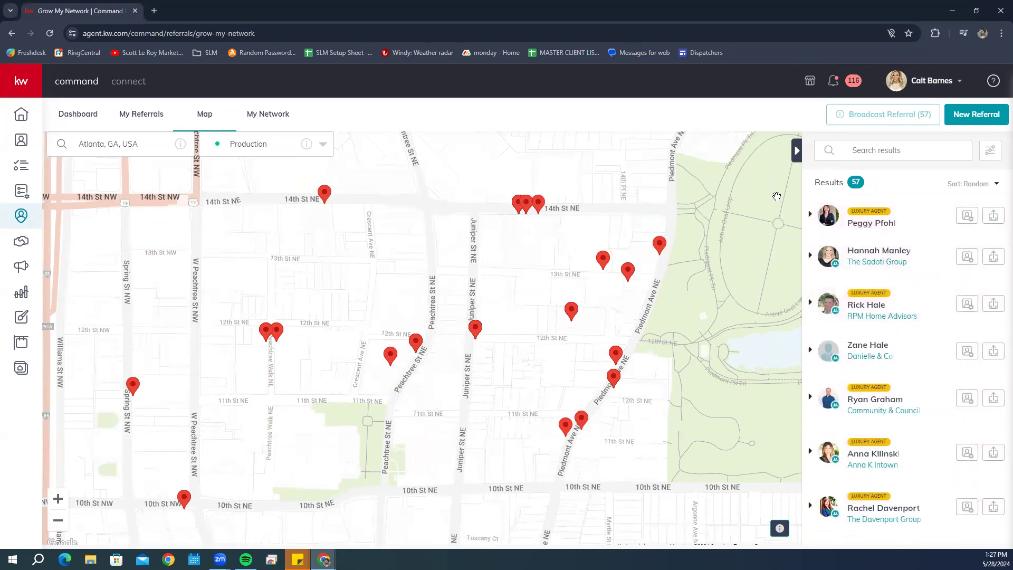
Step: Review the available agent filters and filter for at least 1 closed unit and at least 1 listing sold
left_click(986, 154)
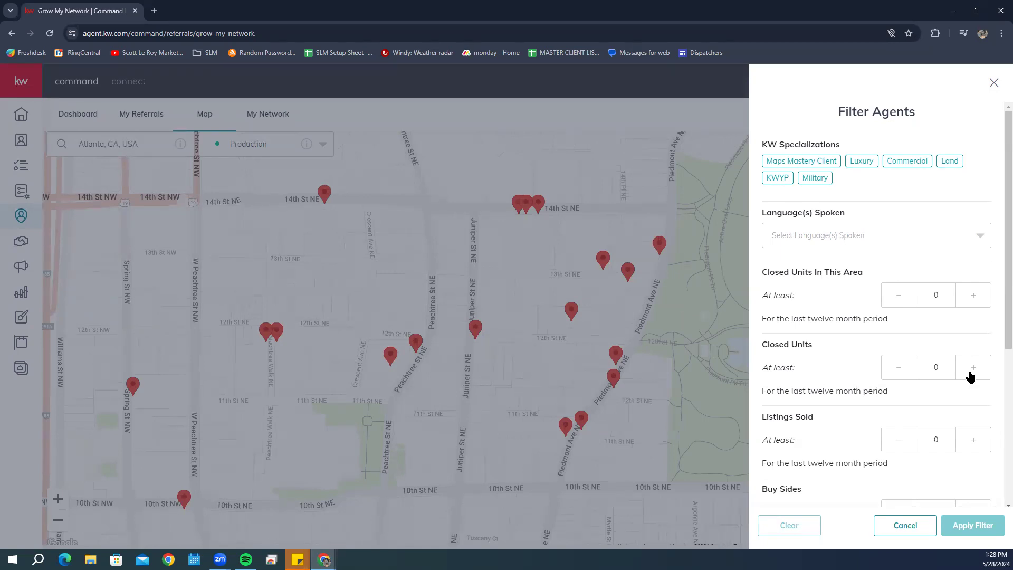
scroll(952, 448, "down", 5)
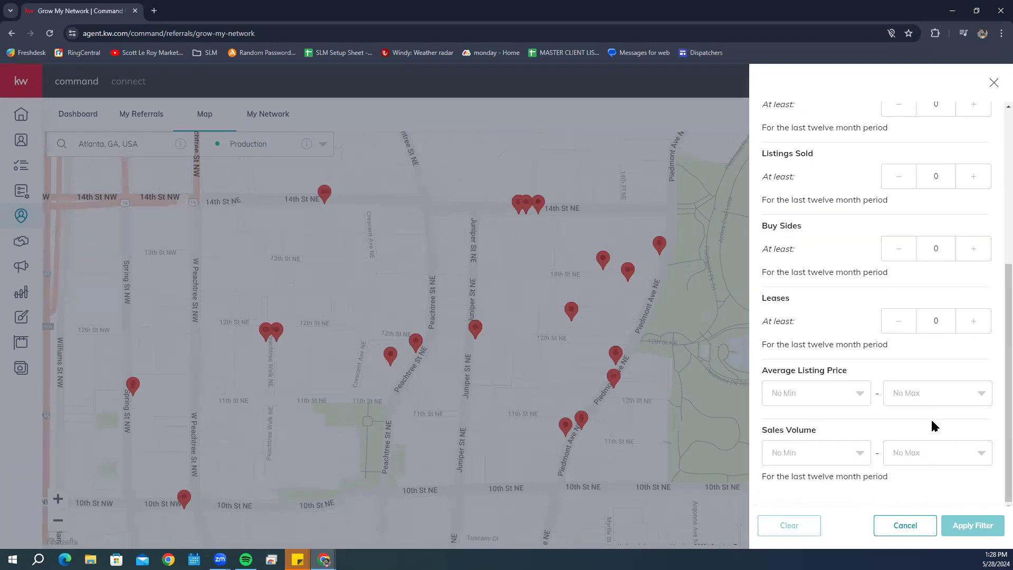
scroll(917, 446, "up", 5)
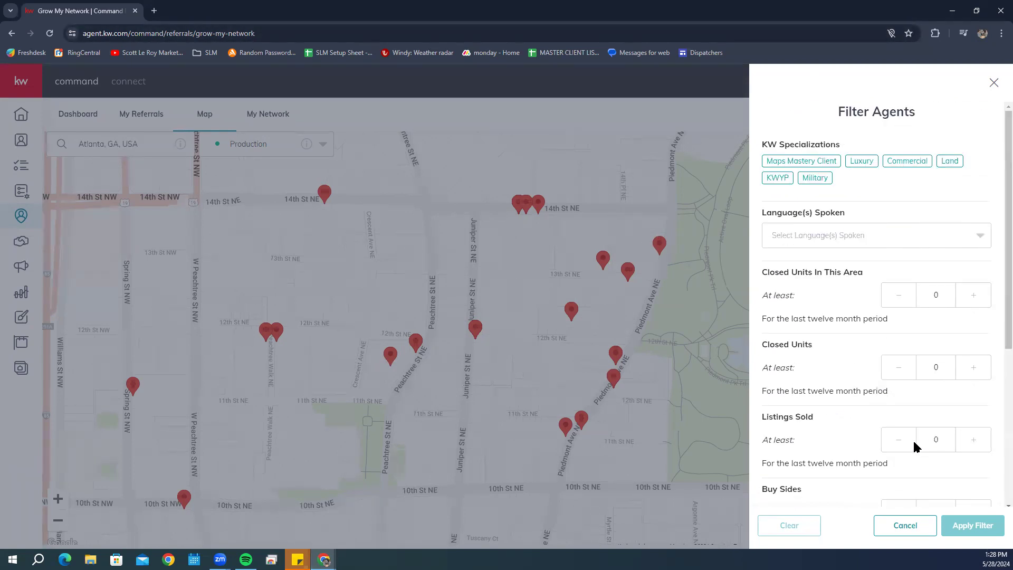
scroll(917, 426, "down", 1)
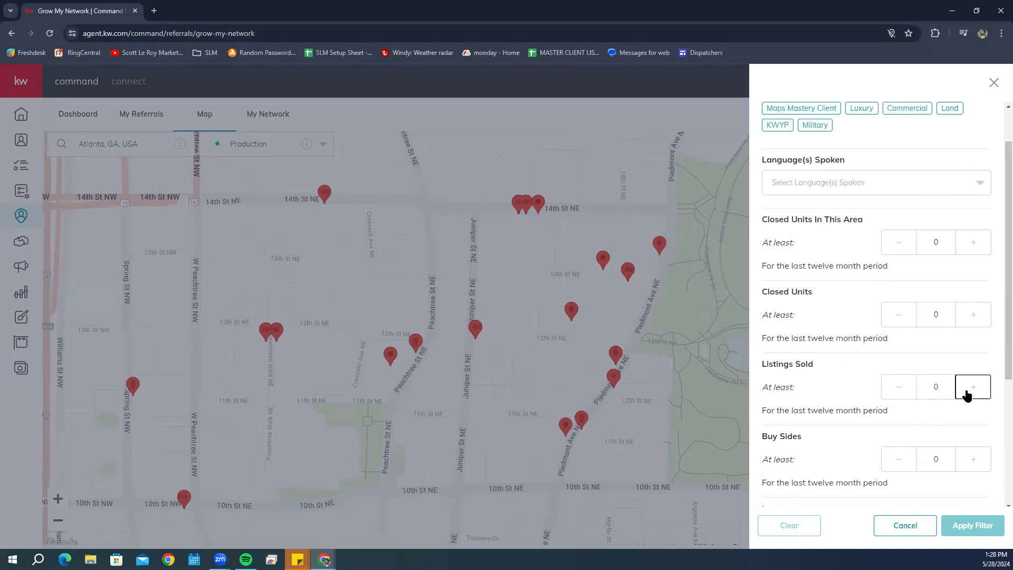
left_click(966, 395)
left_click(968, 317)
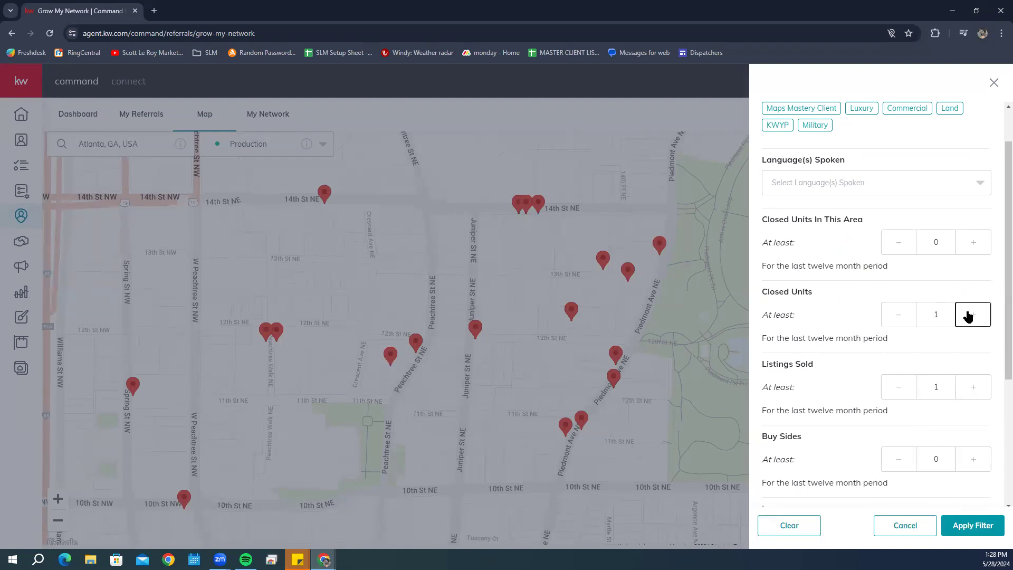
left_click(984, 525)
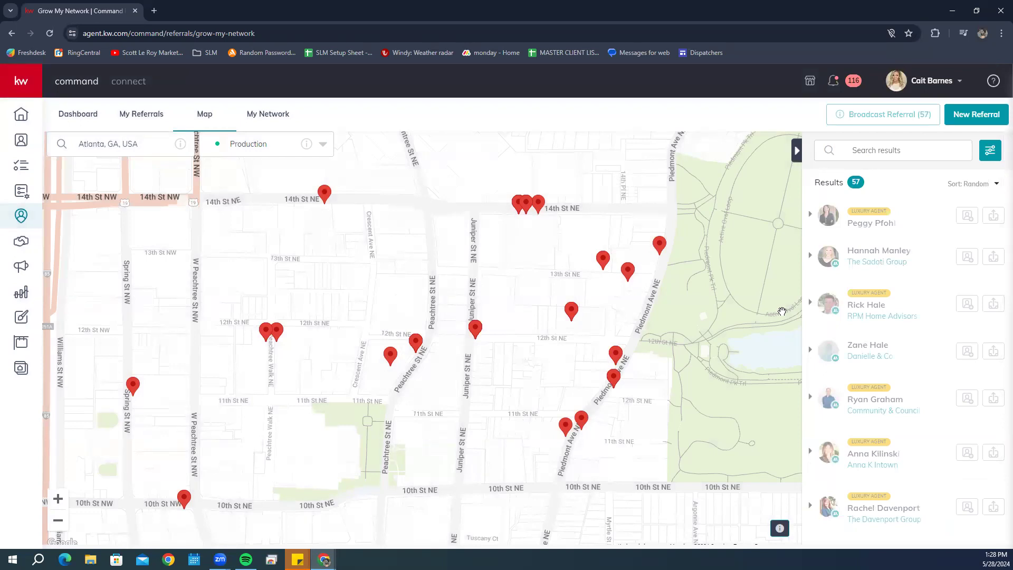
Step: Raise the agent filter minimums to 2 closed units and 2 listings sold, and apply them to the results
left_click(989, 150)
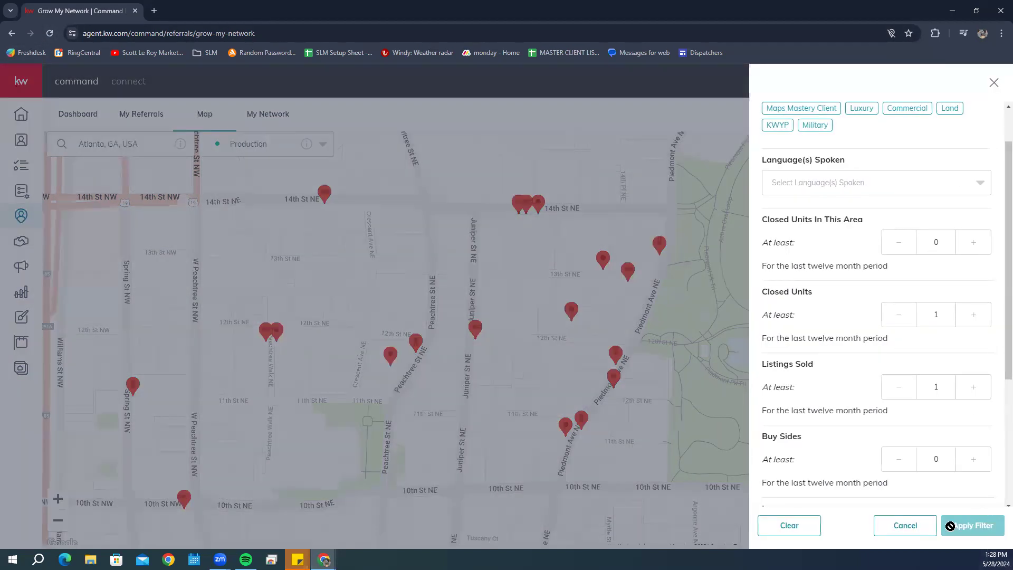
left_click(915, 531)
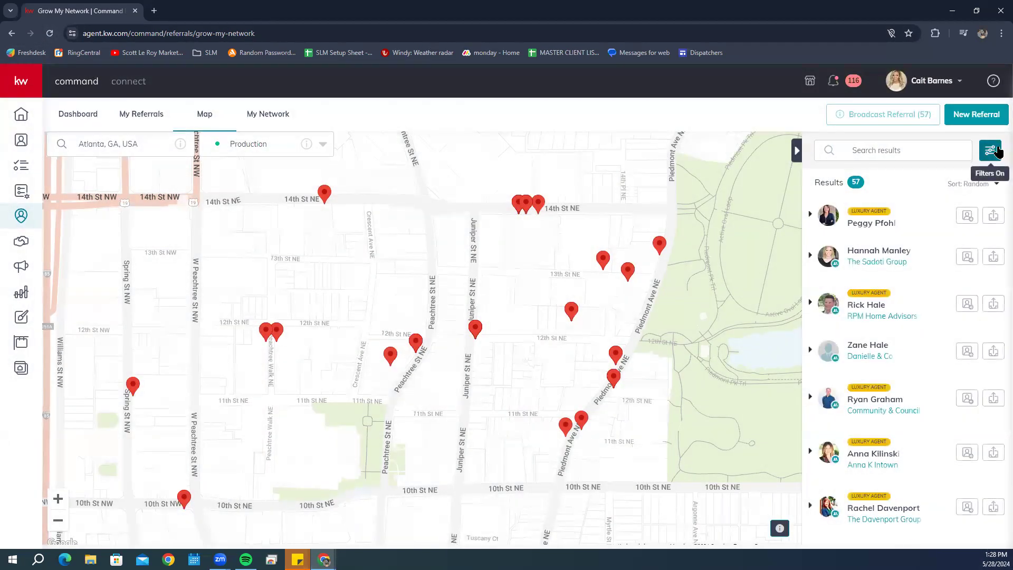
left_click(991, 150)
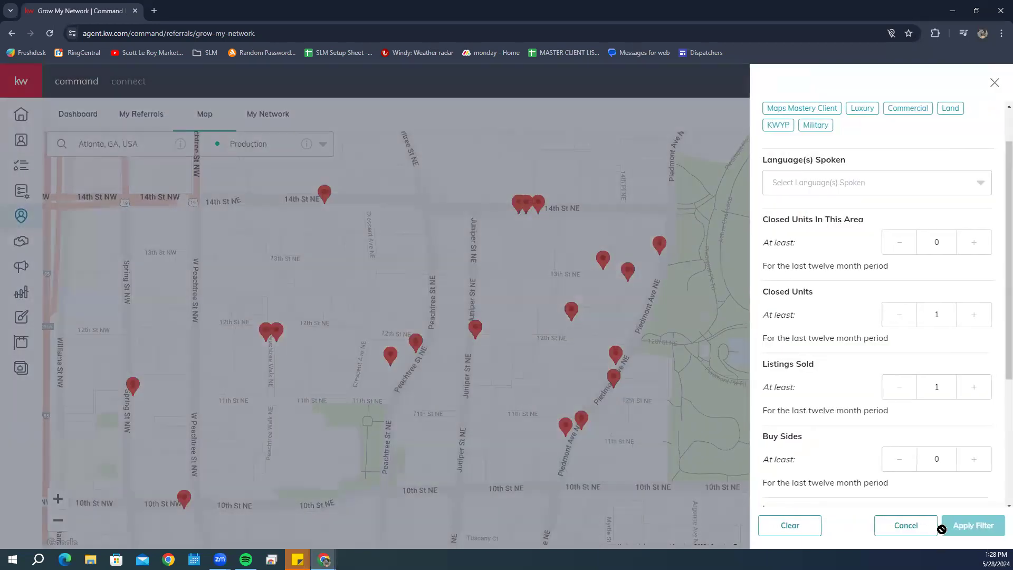
left_click(973, 316)
left_click(899, 314)
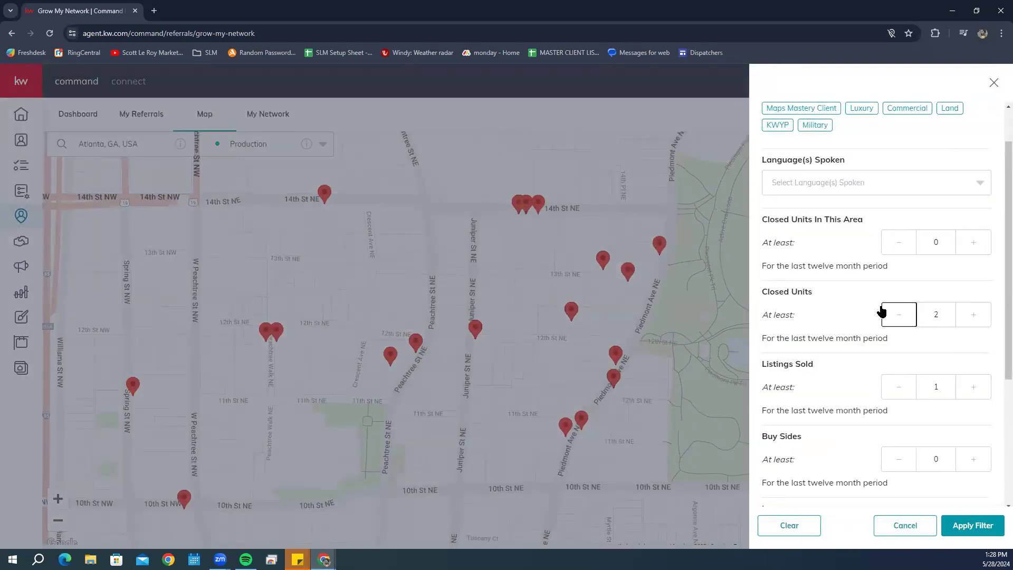
left_click(977, 315)
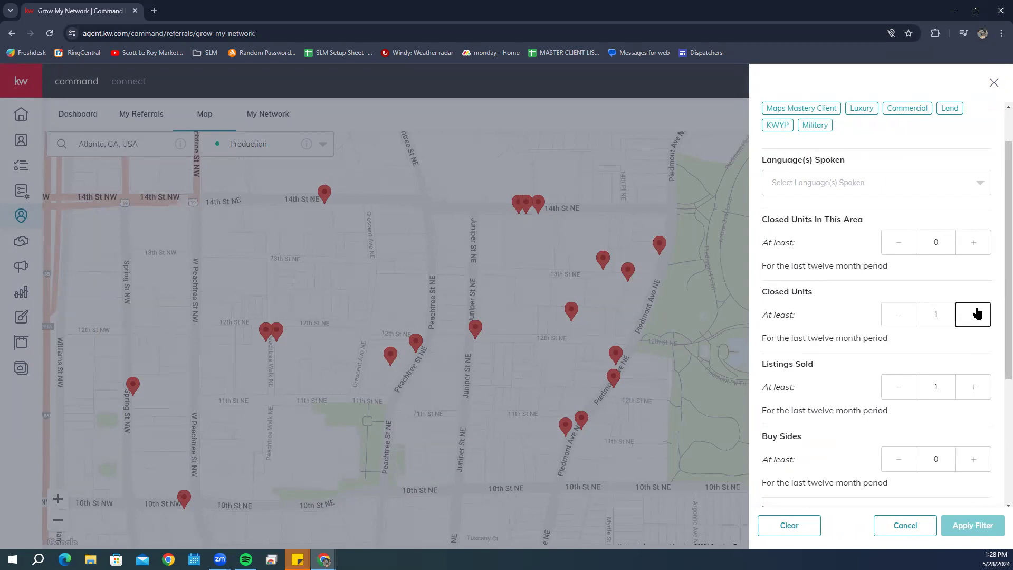
left_click(975, 386)
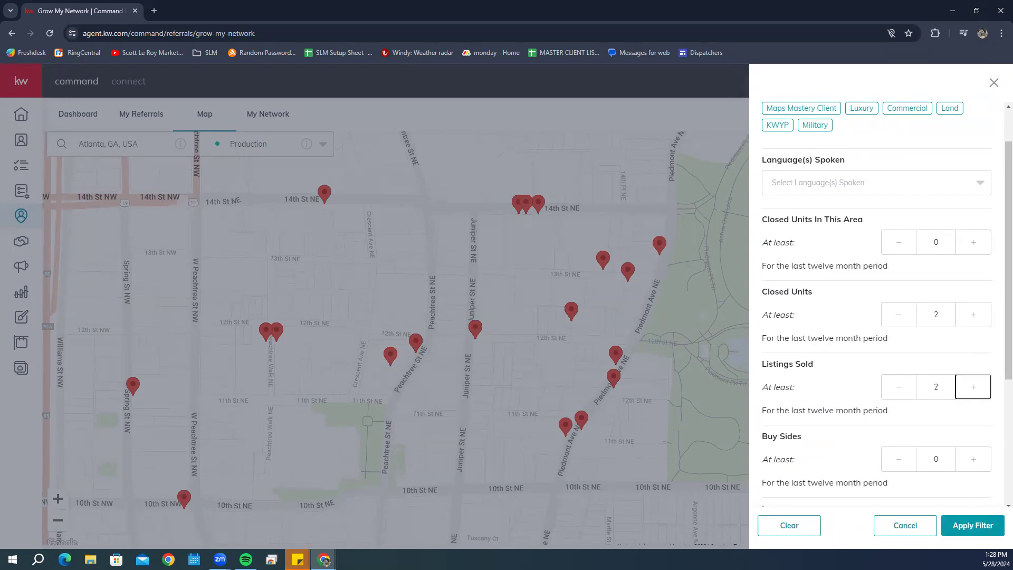
left_click(976, 533)
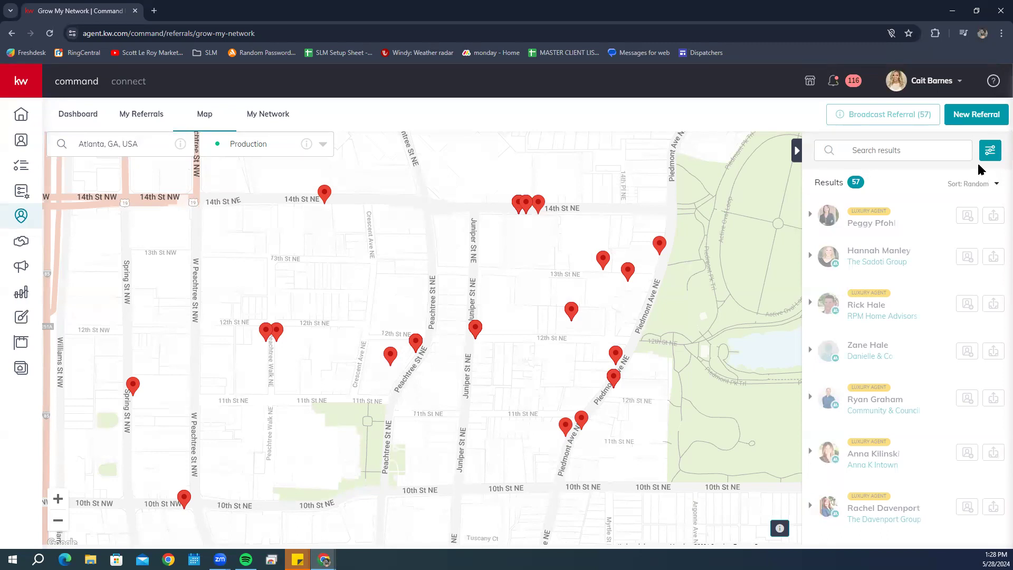
left_click(917, 409)
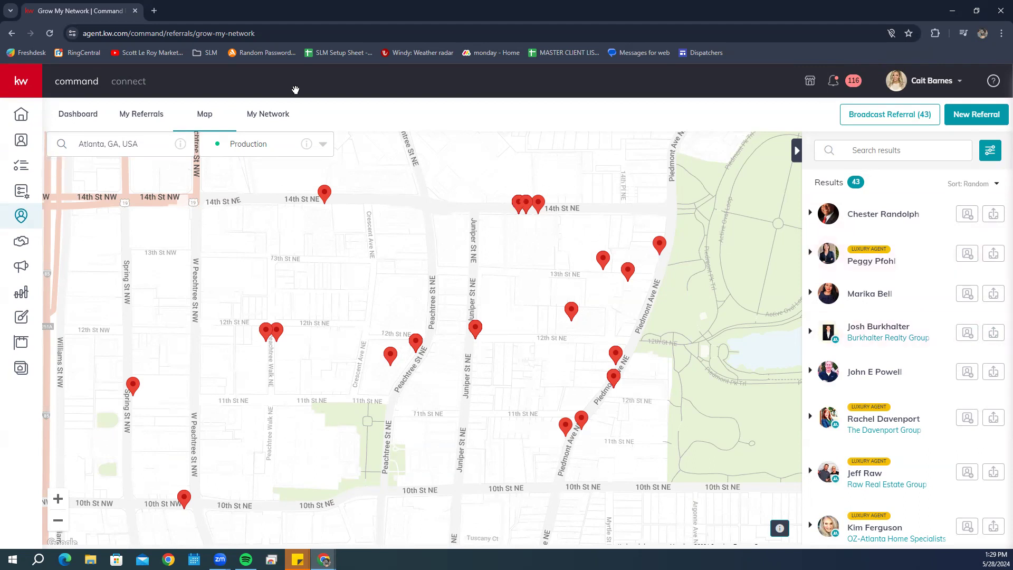
Step: Switch the map from Production to Market Centers and clear the agent filters
left_click(269, 153)
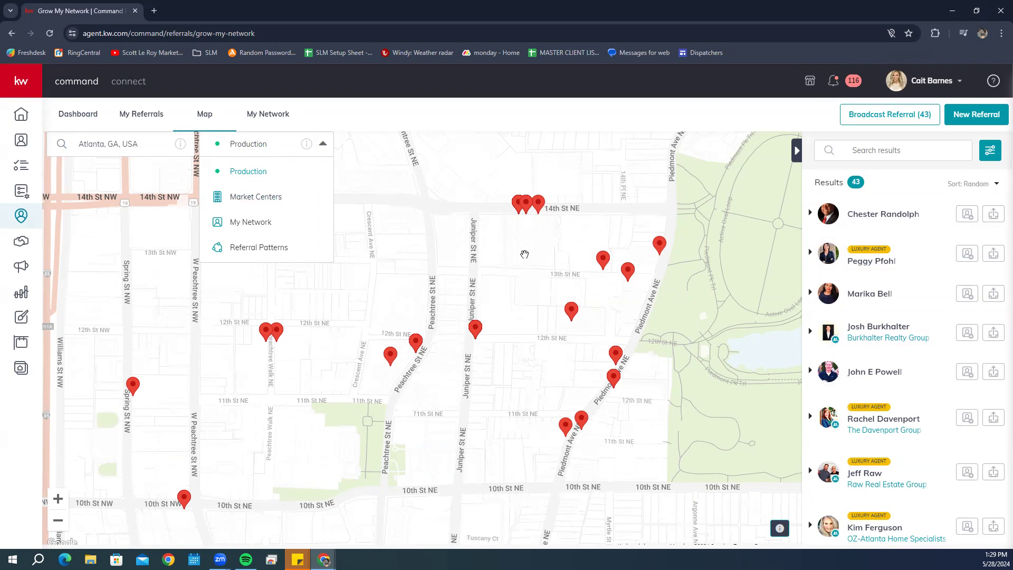
left_click(276, 196)
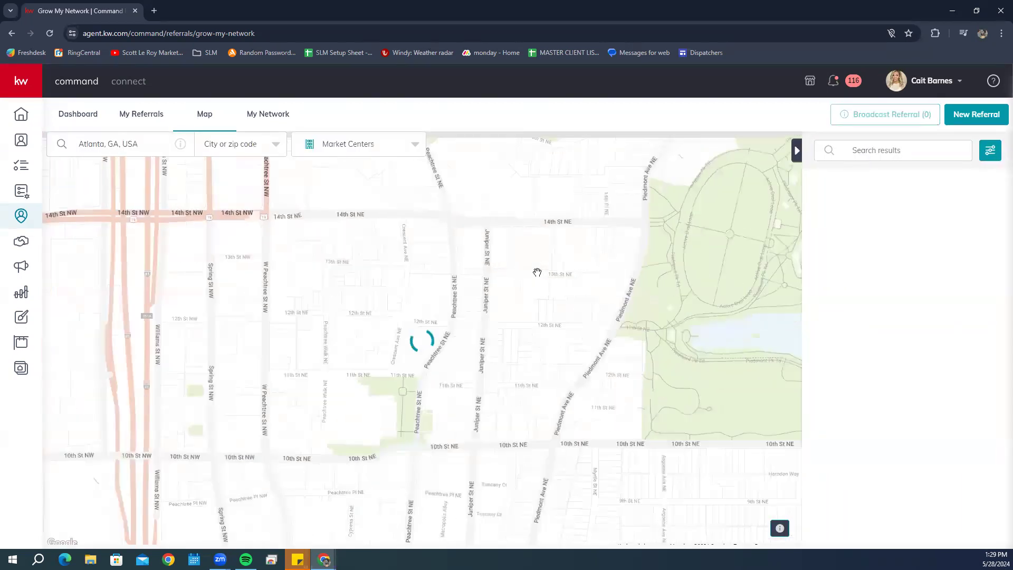
left_click(989, 153)
left_click(815, 524)
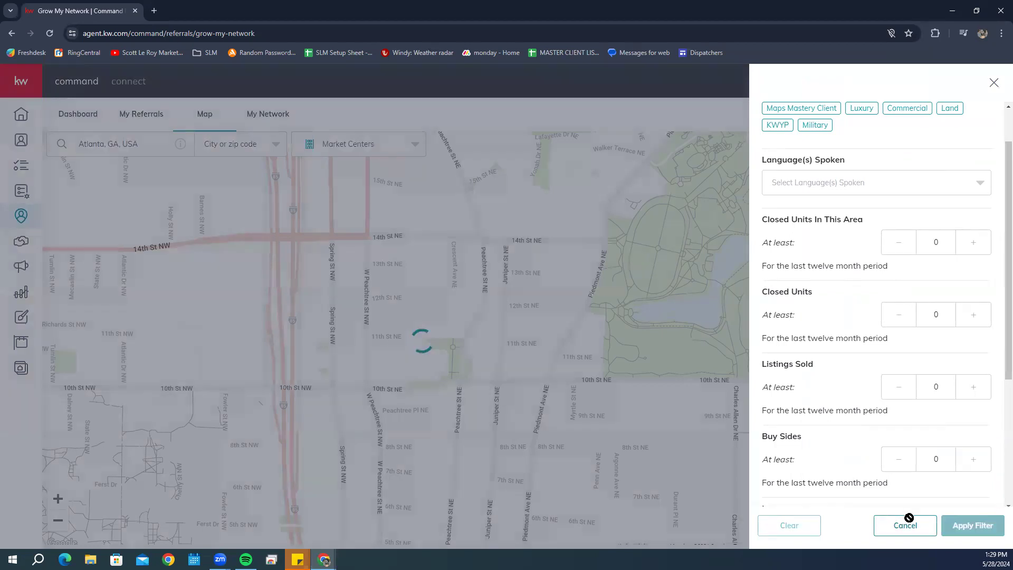
left_click(904, 517)
Step: Widen the map around Midtown Atlanta to find its market centers and check the Atlanta - Midtown market center's details
scroll(365, 317, "down", 3)
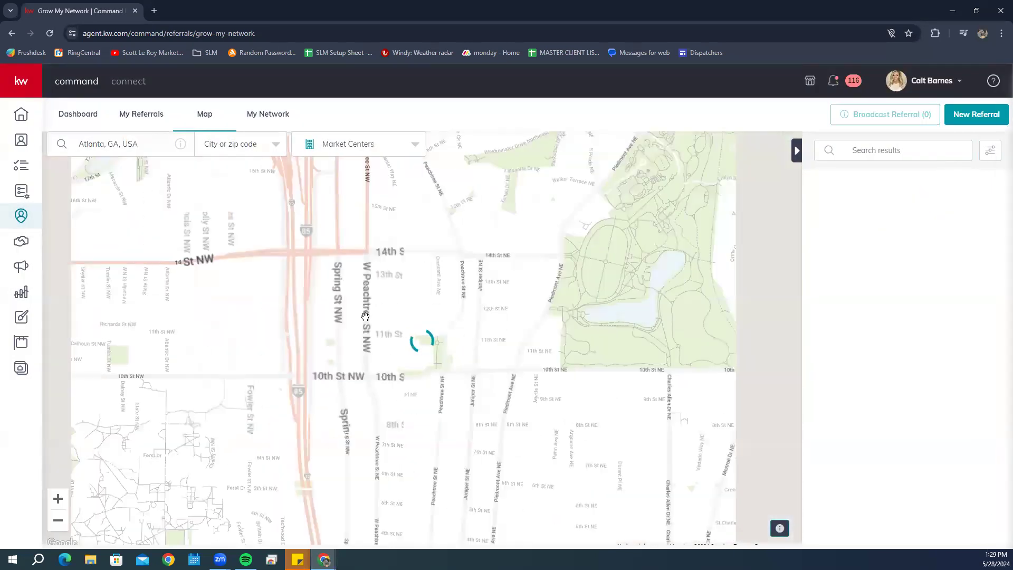
scroll(365, 316, "down", 2)
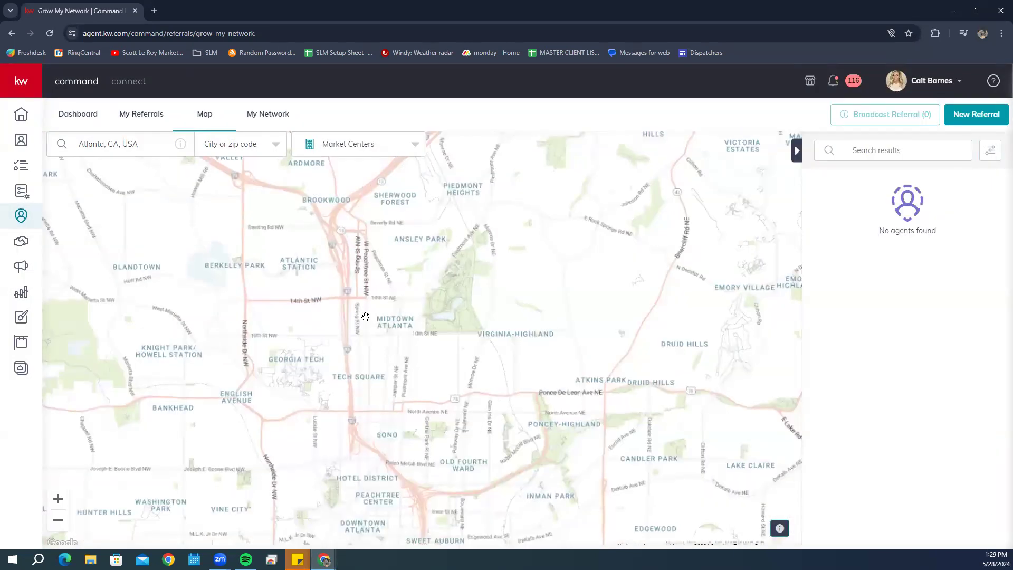
scroll(365, 317, "down", 1)
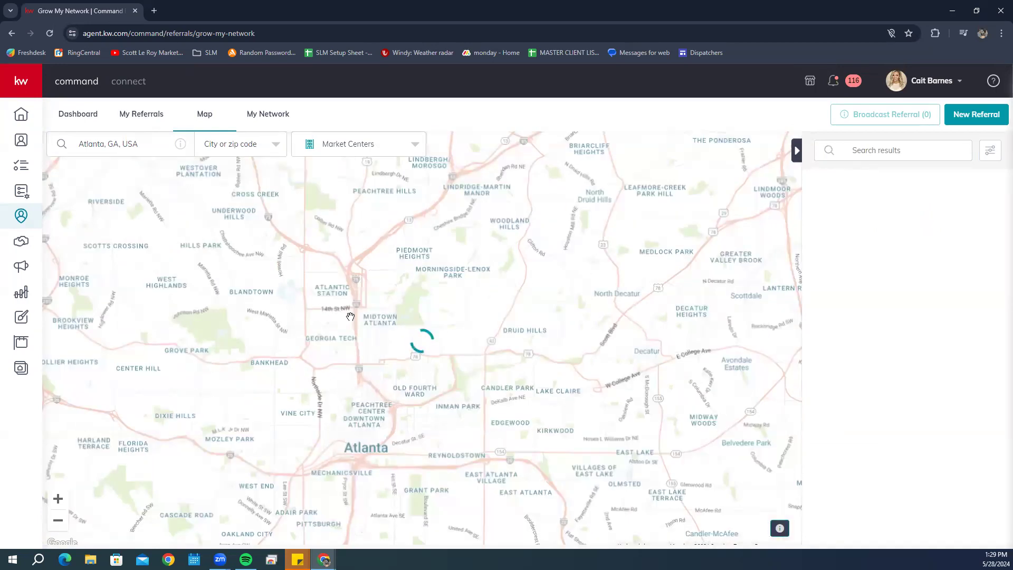
left_click_drag(420, 285, 521, 336)
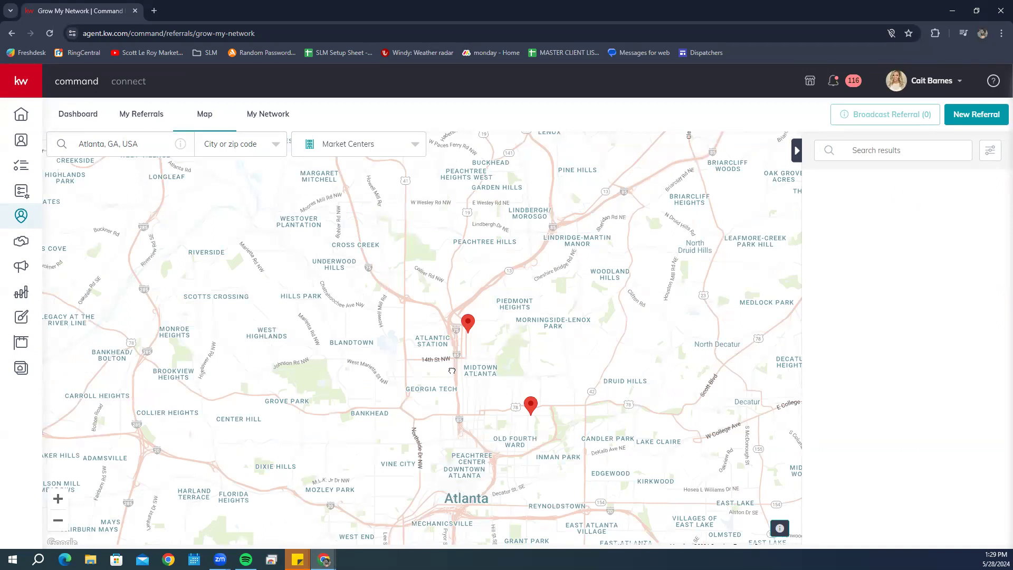
left_click_drag(454, 370, 430, 361)
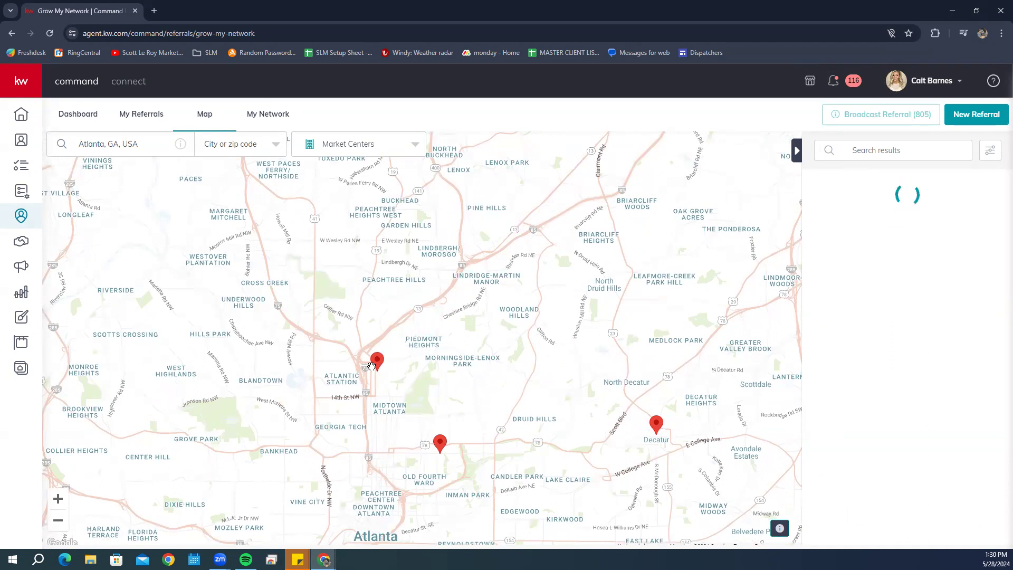
left_click(378, 361)
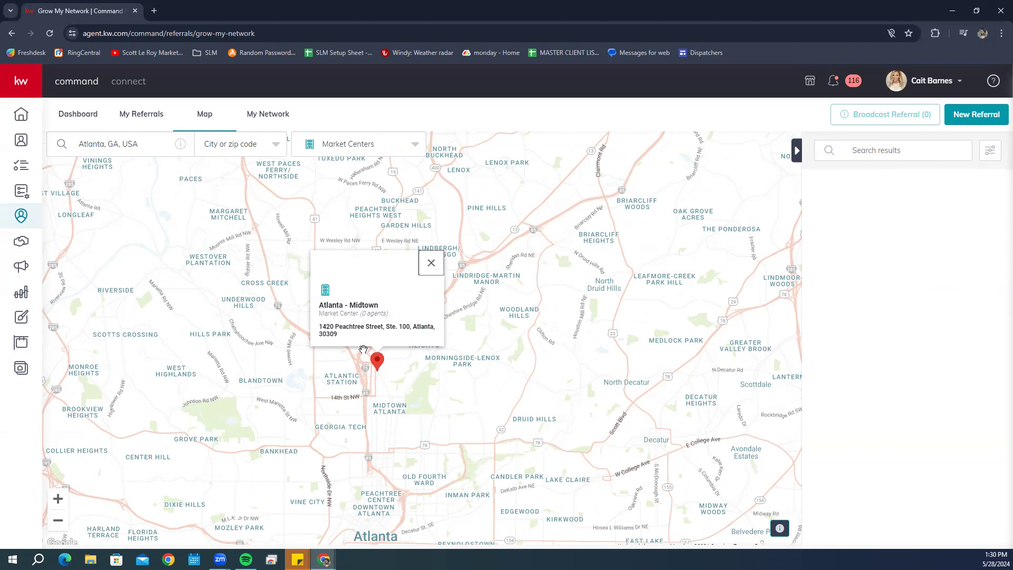
left_click(377, 362)
Step: Reload the map page, allow the site to know the location, and switch the map from Production to Market Centers
left_click(49, 33)
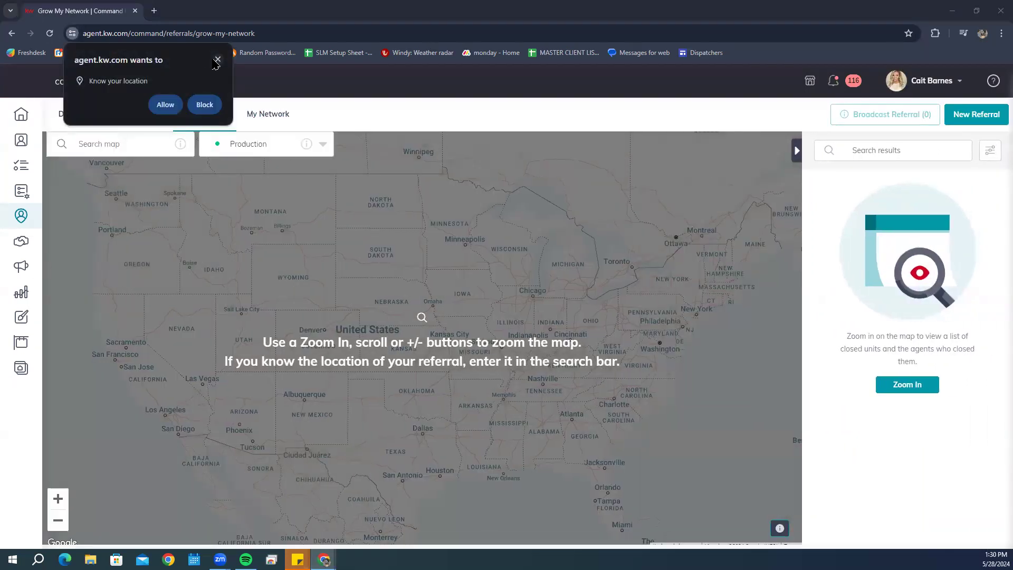
left_click(165, 106)
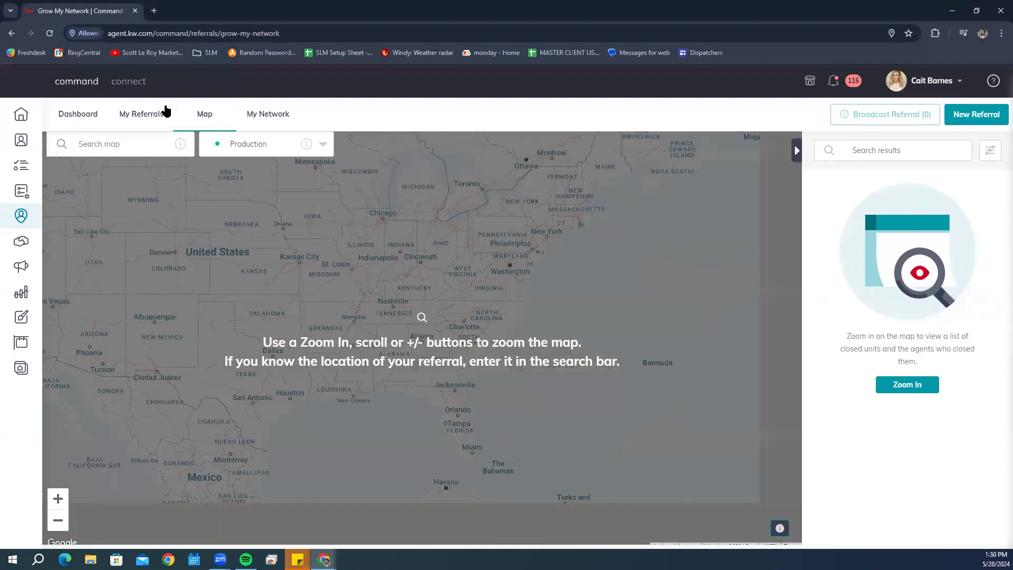
left_click(273, 150)
left_click(268, 202)
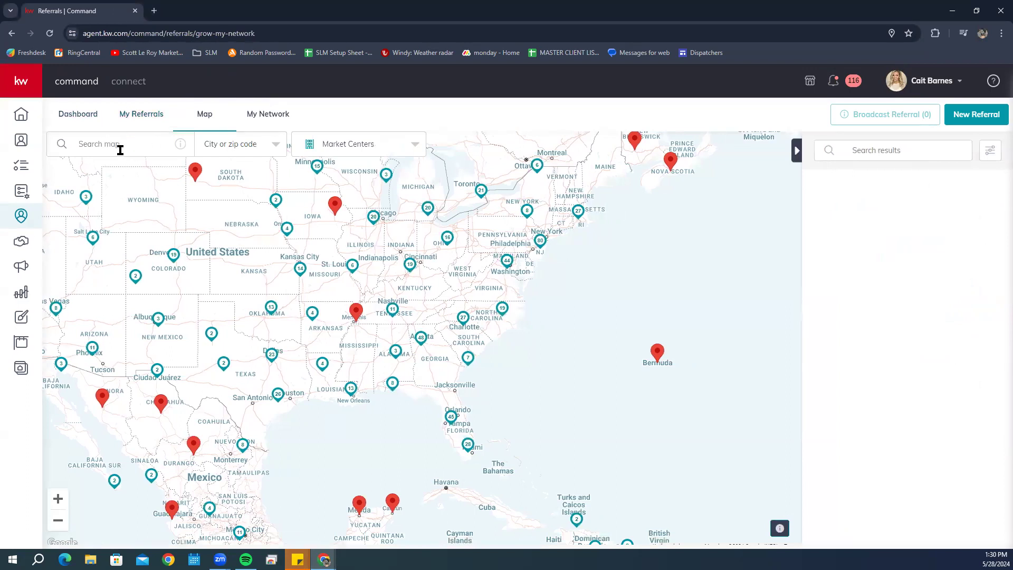
Step: Focus the map on the Atlanta area and check the Atlanta - Buckhead market center's details
left_click(121, 150)
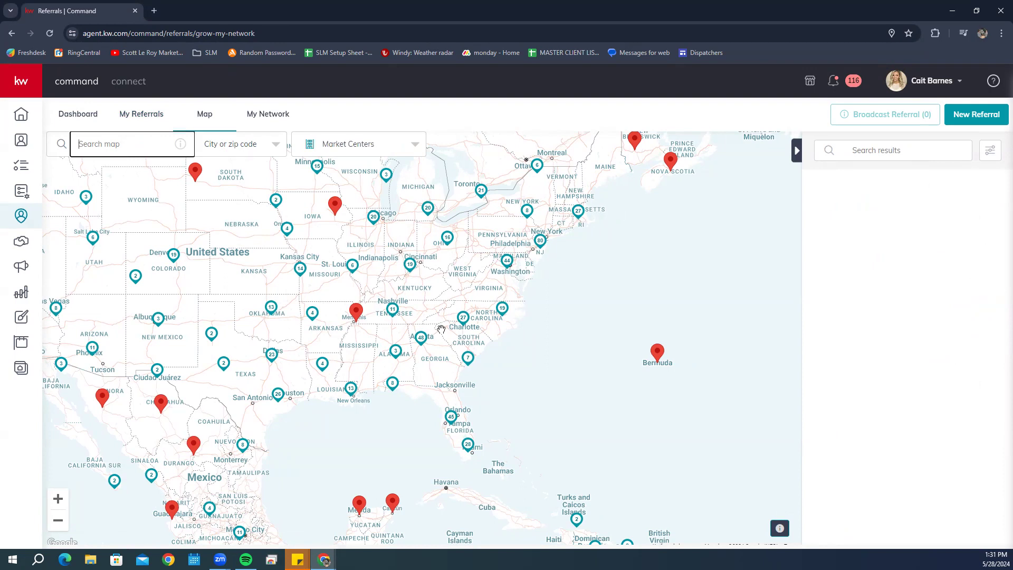
scroll(436, 362, "up", 2)
scroll(437, 369, "up", 3)
scroll(440, 379, "up", 3)
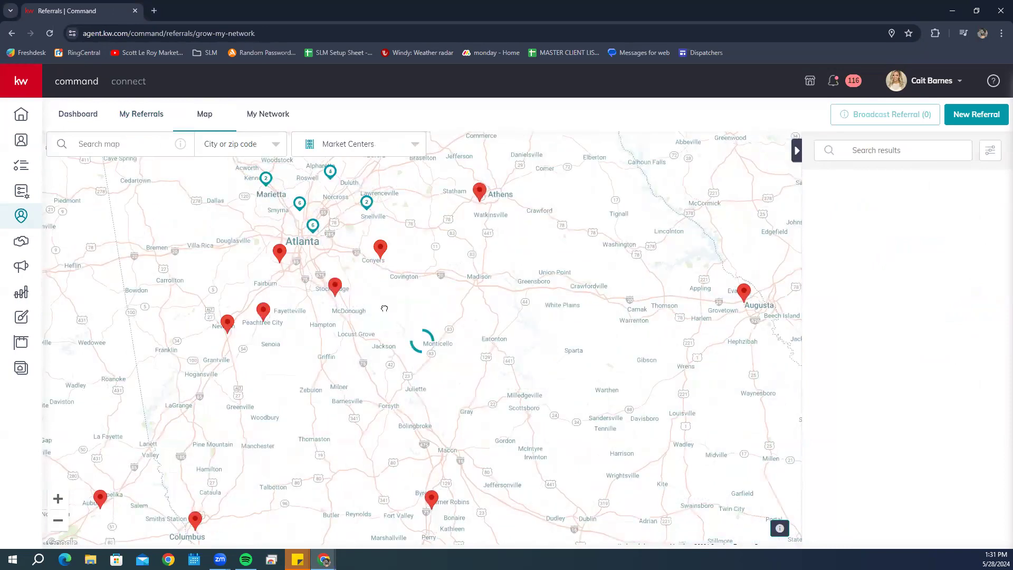
scroll(455, 374, "up", 2)
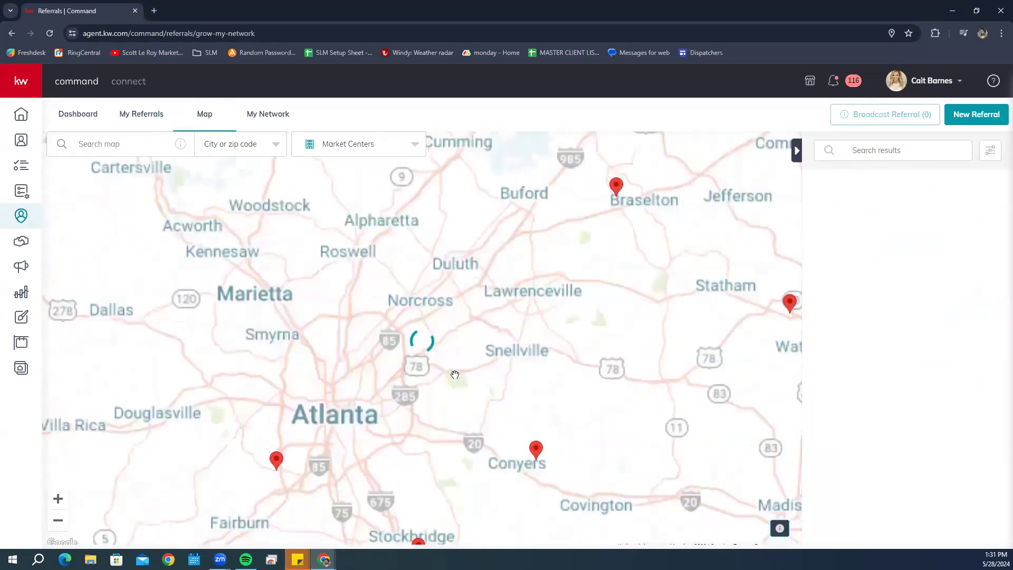
left_click_drag(394, 368, 499, 405)
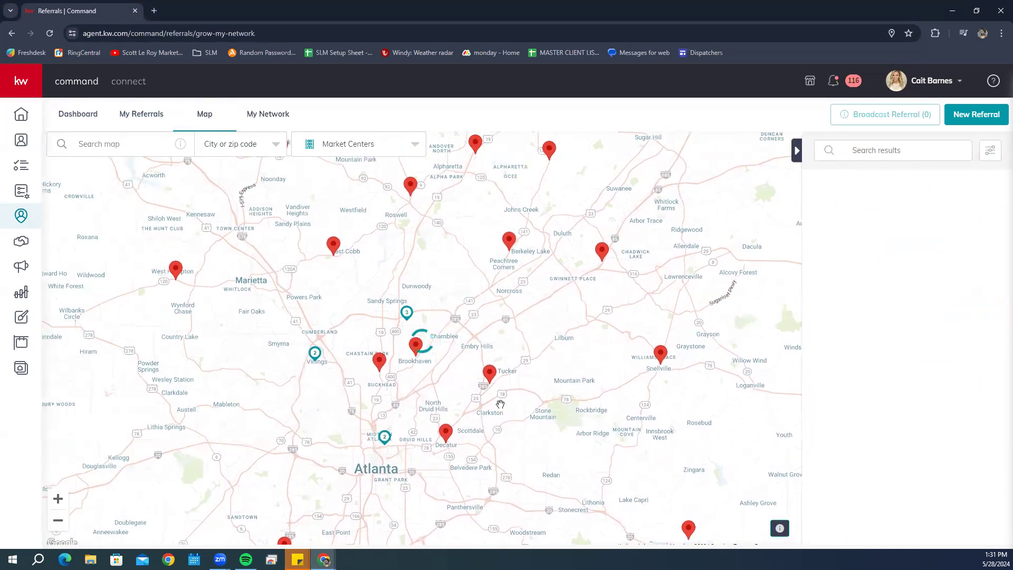
left_click(378, 367)
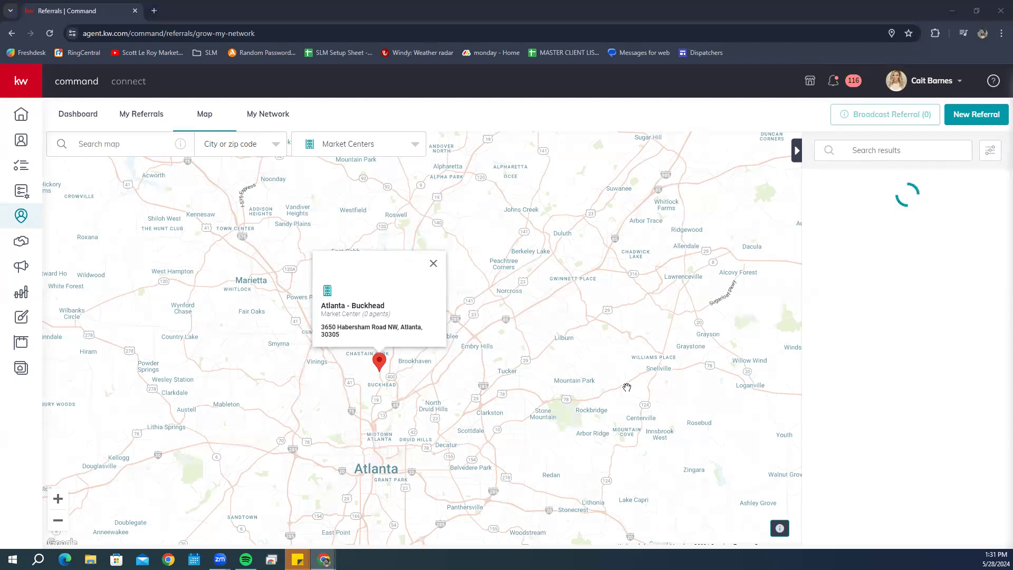
Step: Review the map layer options and agent filters, and check the Atlanta - Peachtree Road market center's details
scroll(626, 384, "up", 1)
left_click_drag(507, 392, 818, 373)
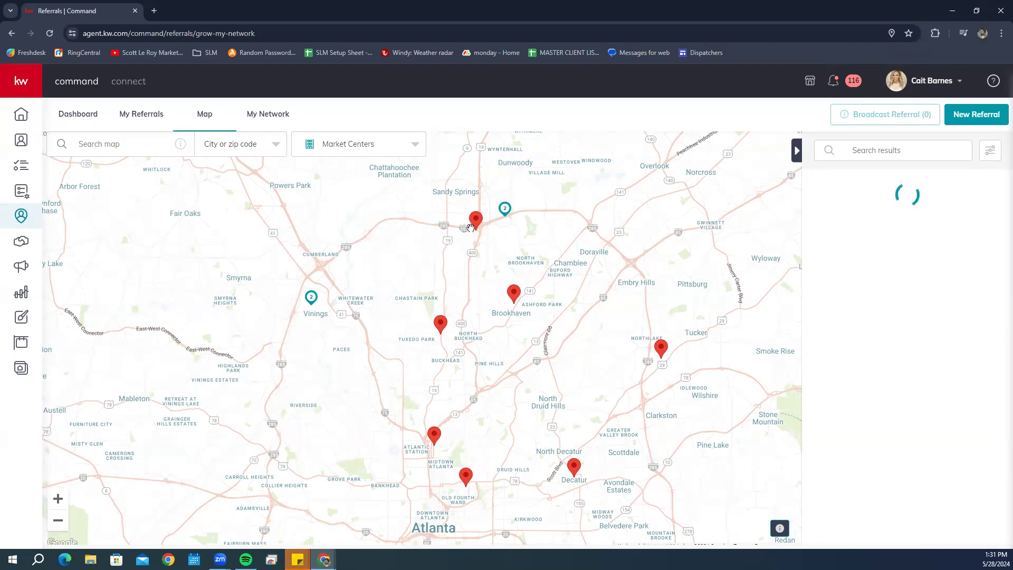
left_click(348, 146)
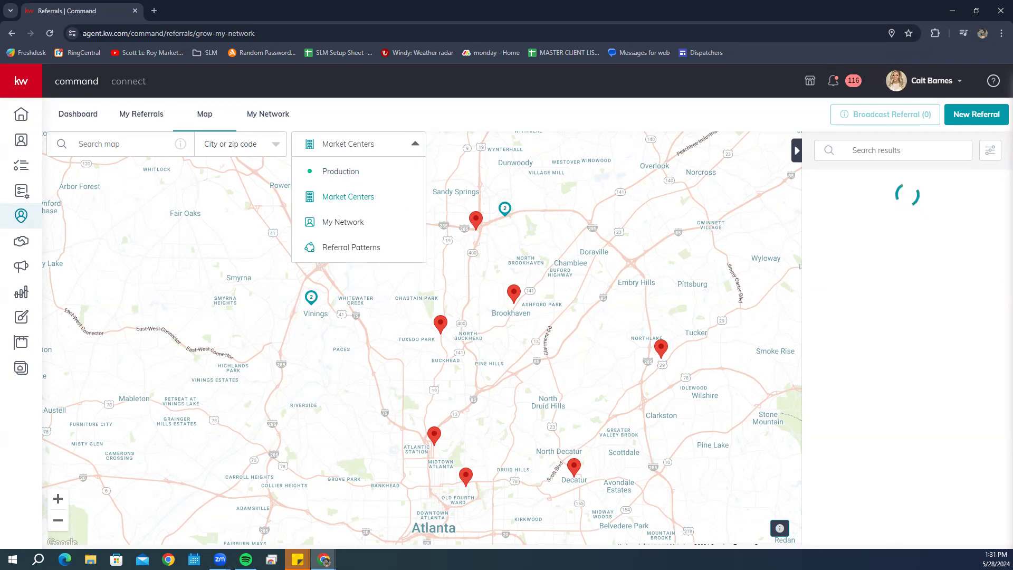
left_click(991, 153)
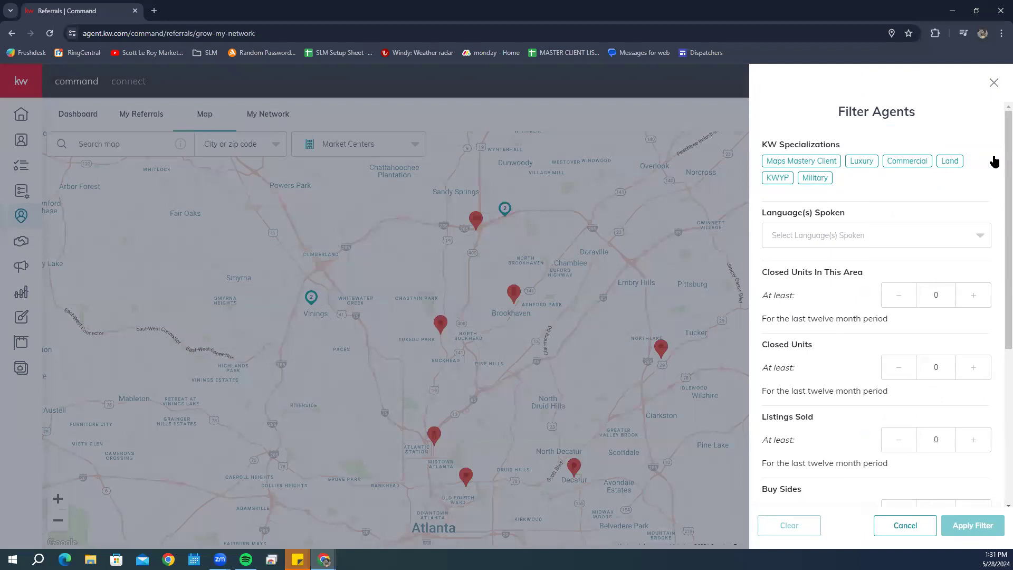
left_click(993, 83)
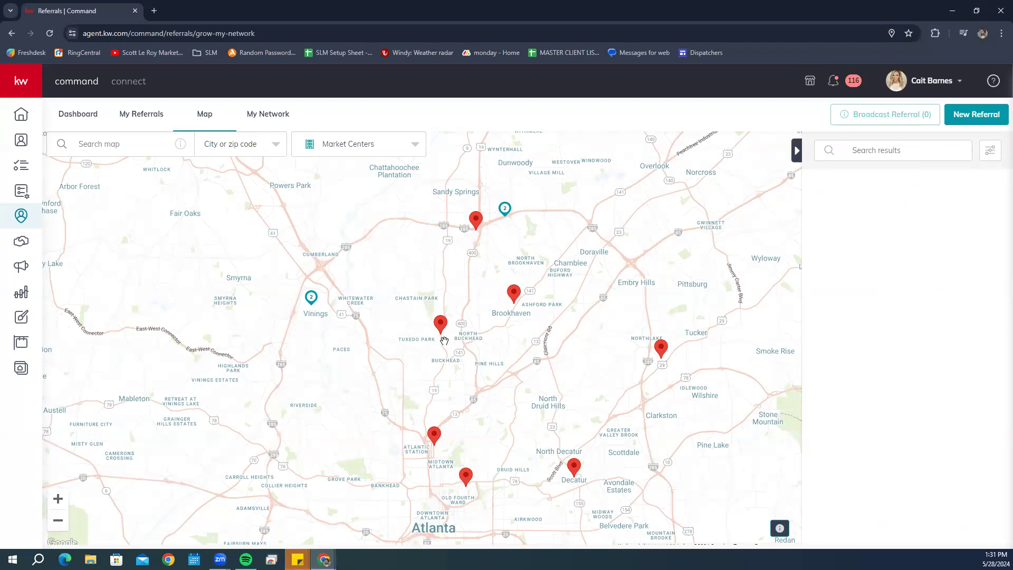
left_click(512, 295)
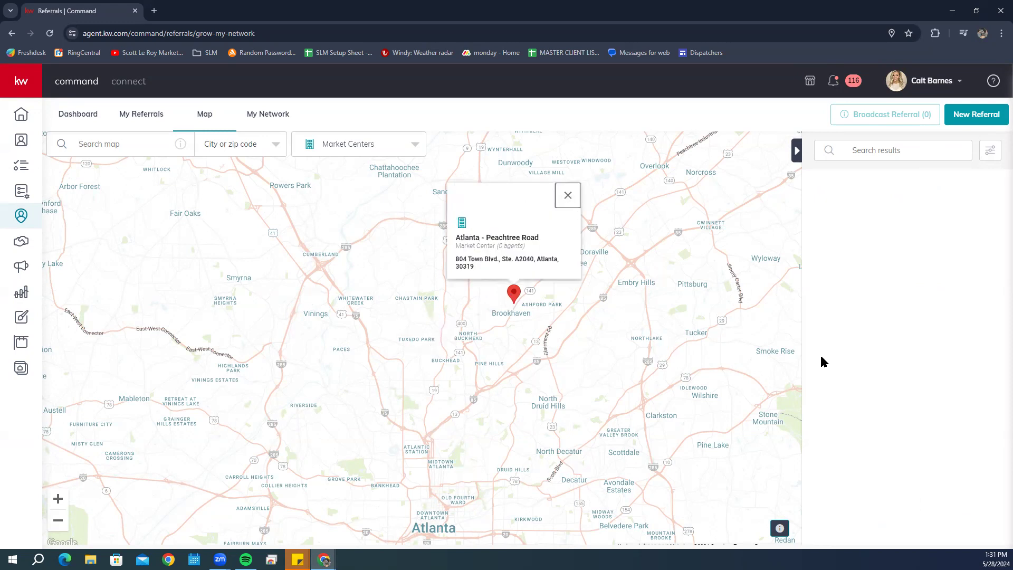
left_click(568, 194)
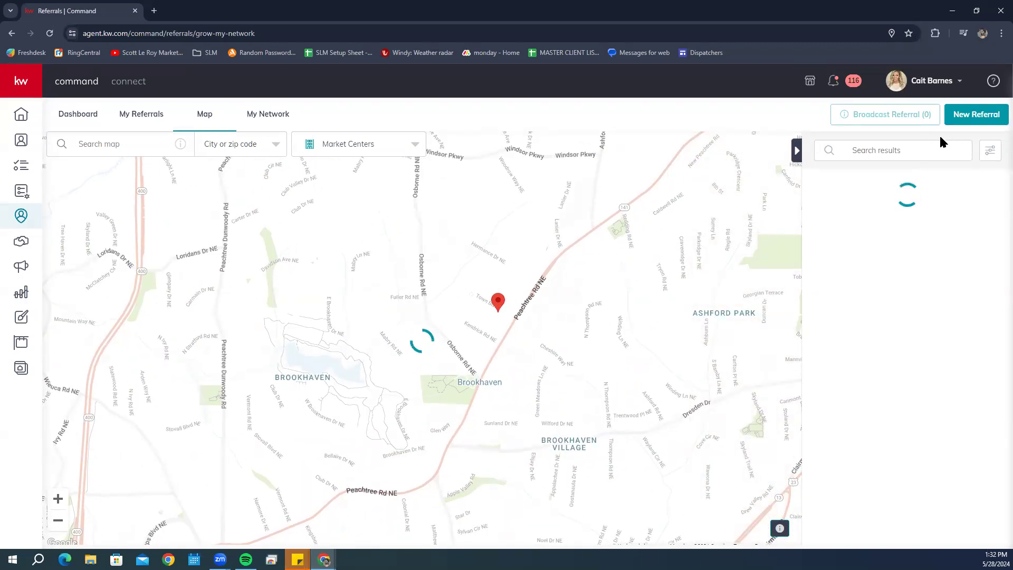
Step: Switch the map from Market Centers to My Network and examine the United States for network agents
left_click(322, 147)
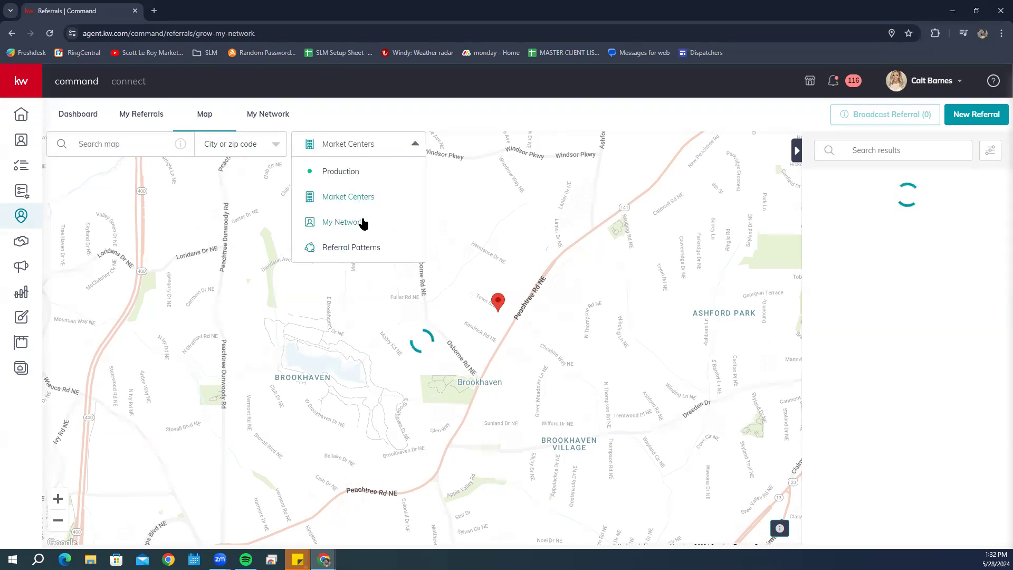
left_click(363, 221)
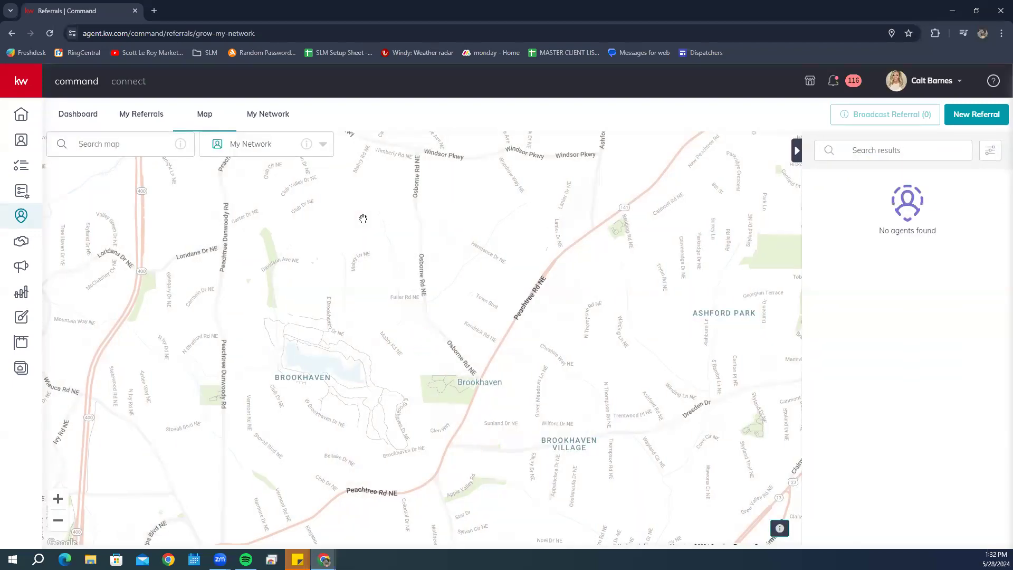
scroll(363, 219, "down", 1)
scroll(440, 344, "down", 3)
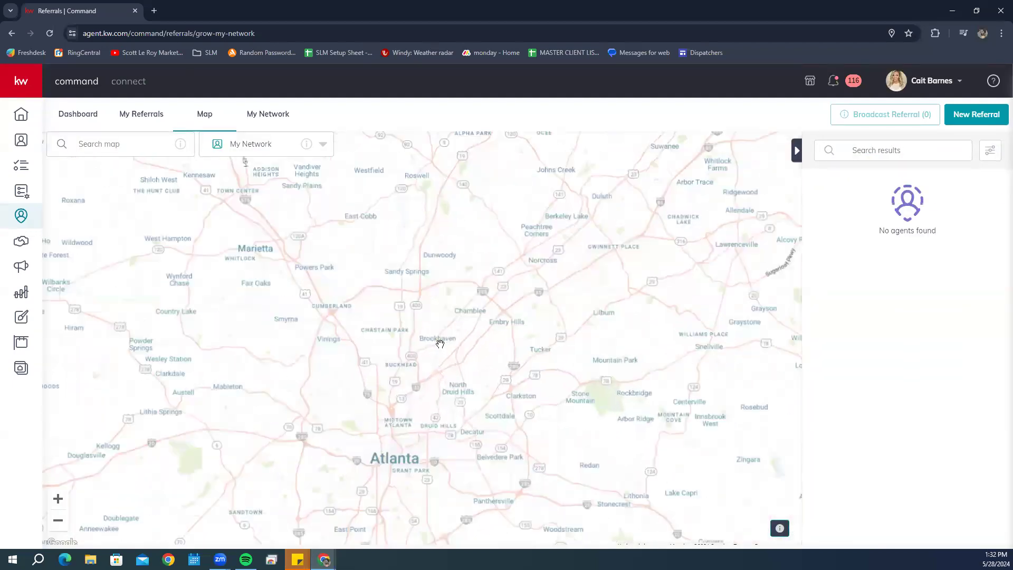
scroll(440, 344, "down", 3)
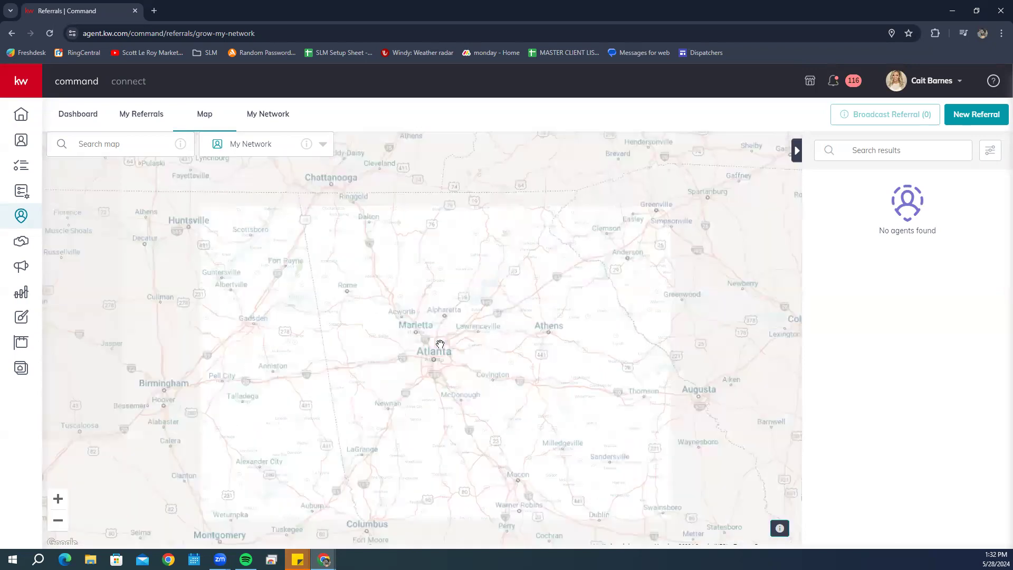
scroll(440, 344, "down", 5)
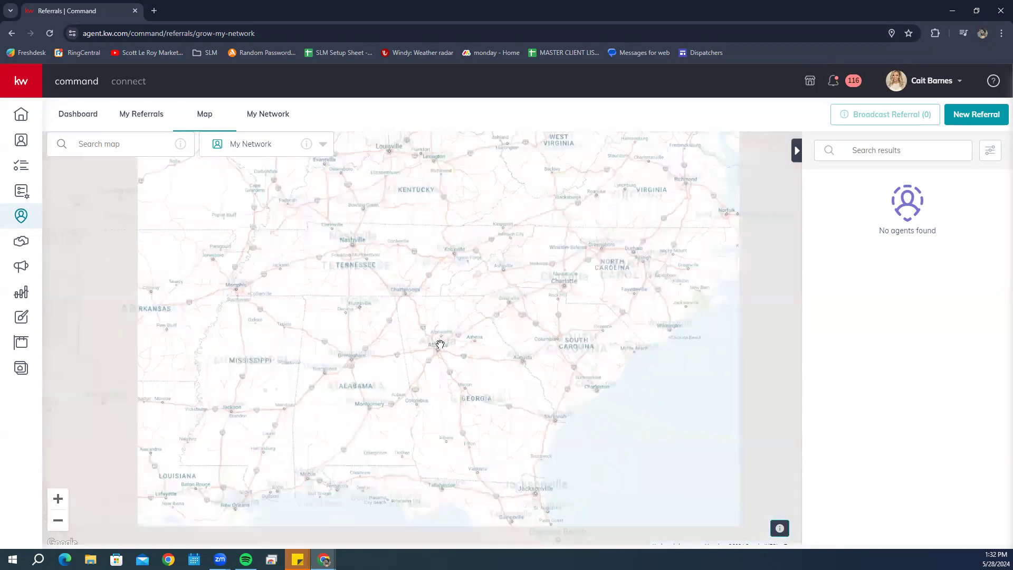
left_click_drag(295, 308, 461, 357)
scroll(629, 190, "down", 1)
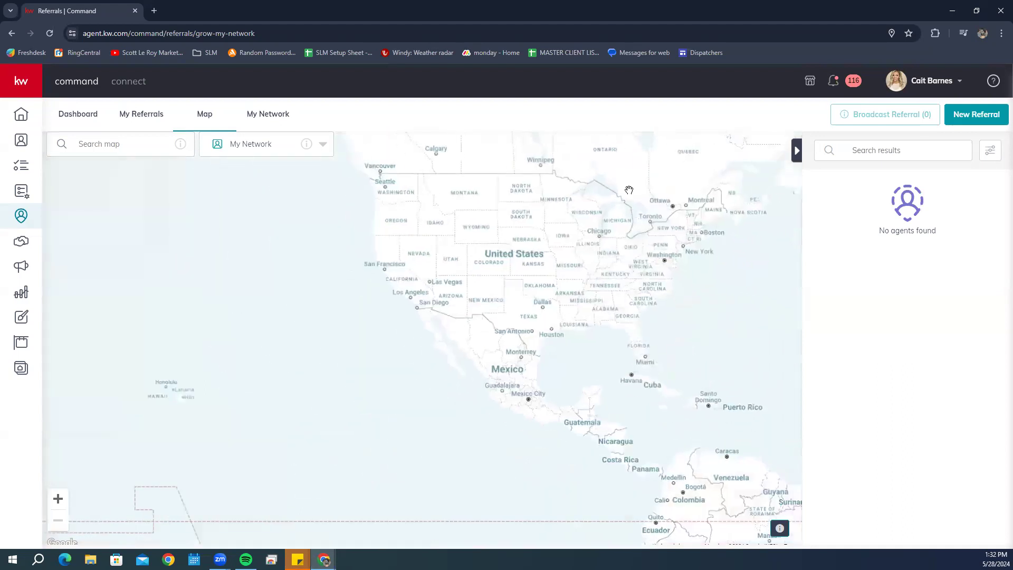
scroll(629, 188, "up", 1)
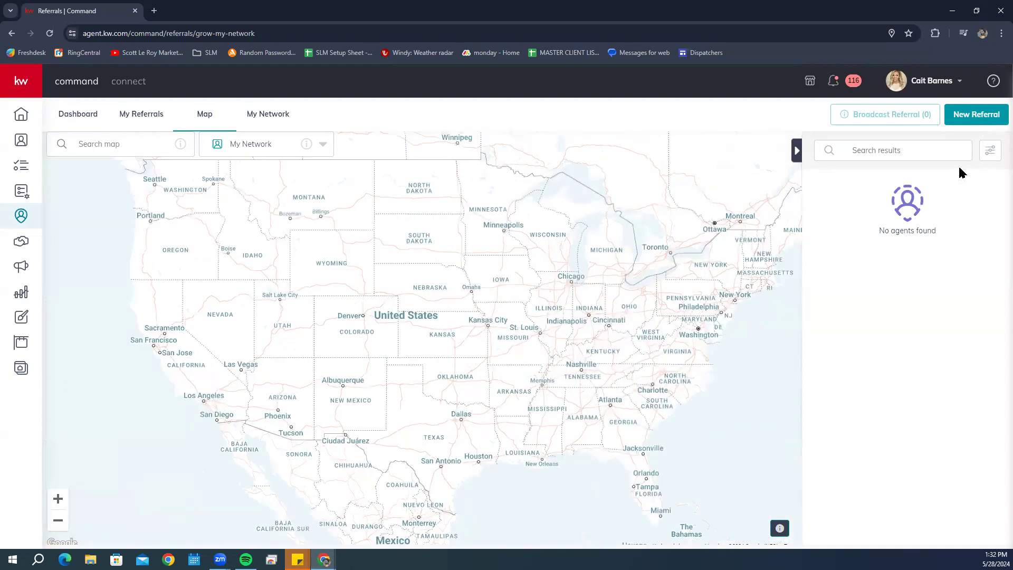
scroll(389, 254, "down", 1)
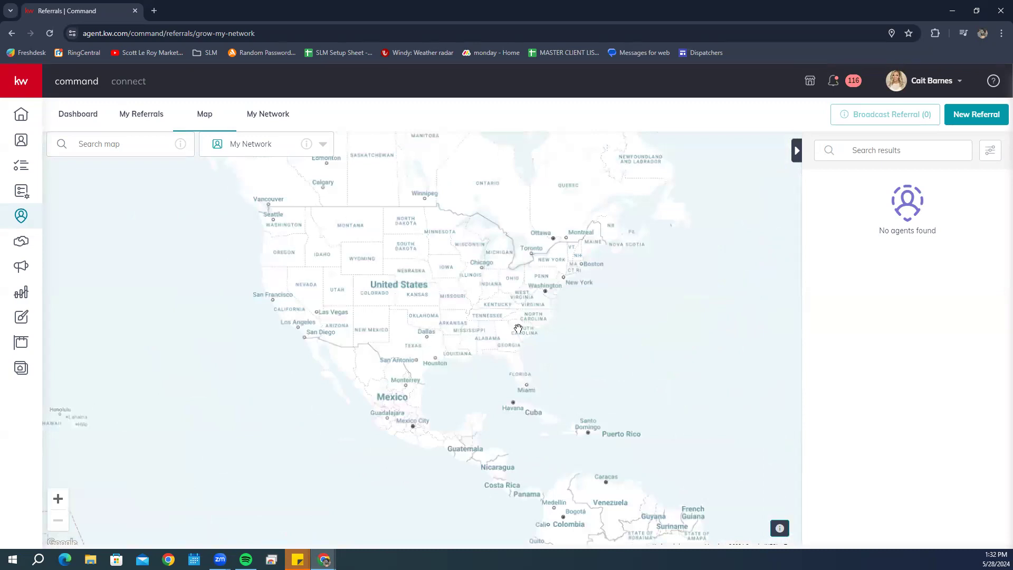
scroll(503, 327, "up", 1)
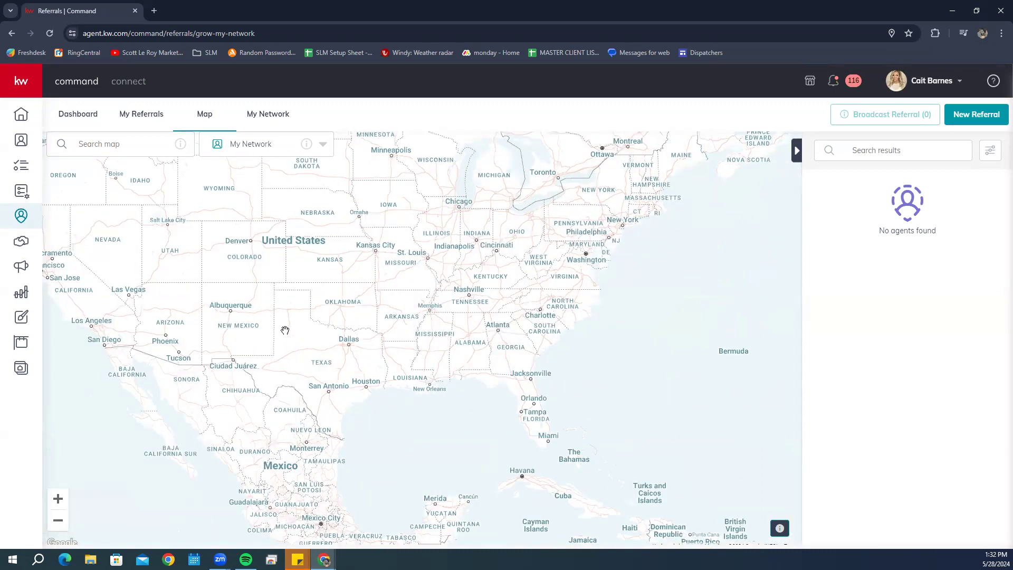
scroll(275, 301, "up", 2)
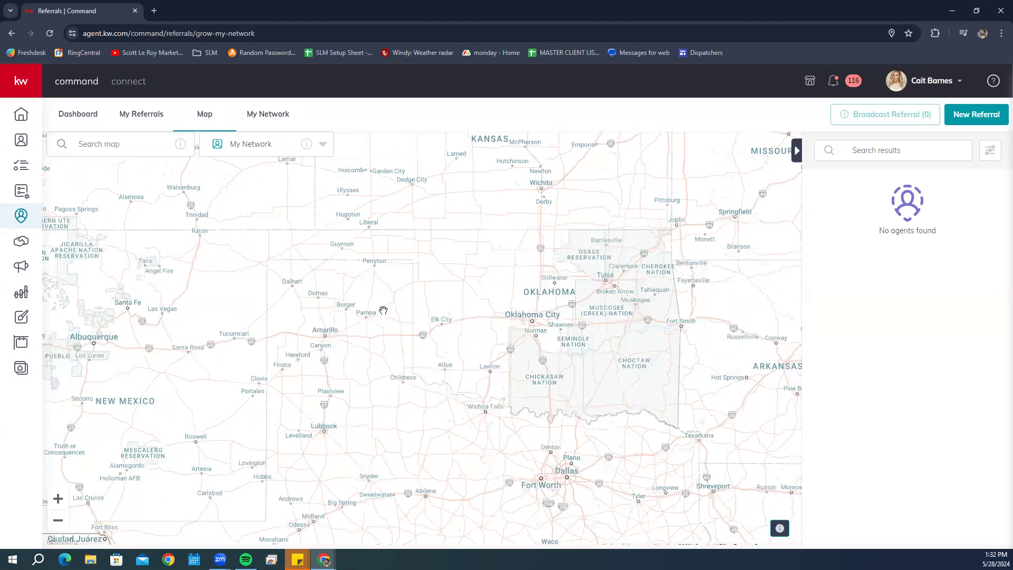
Step: Switch the map to Referral Patterns and review the city-to-city referral list from Austin, TX
left_click(254, 148)
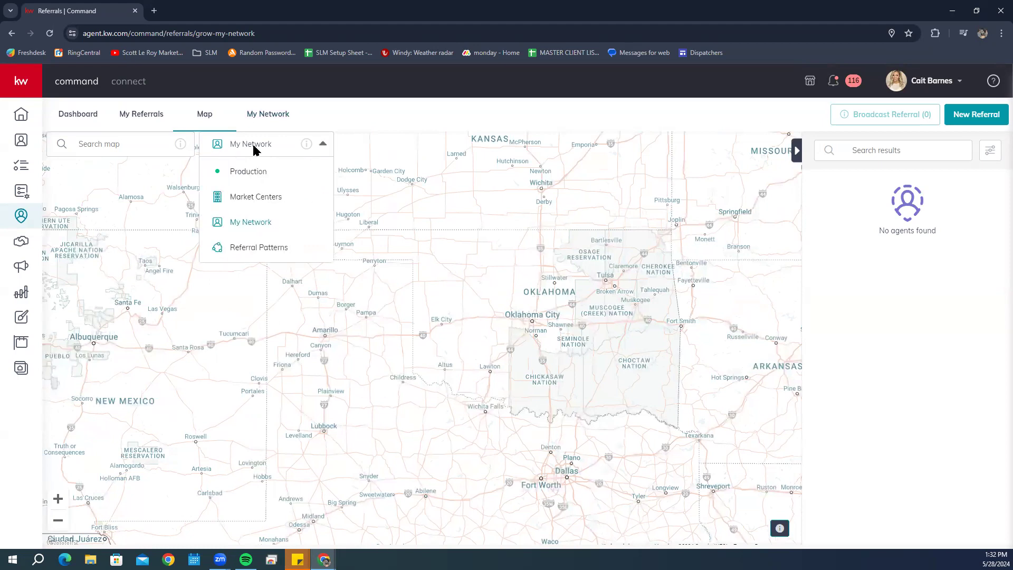
left_click(260, 248)
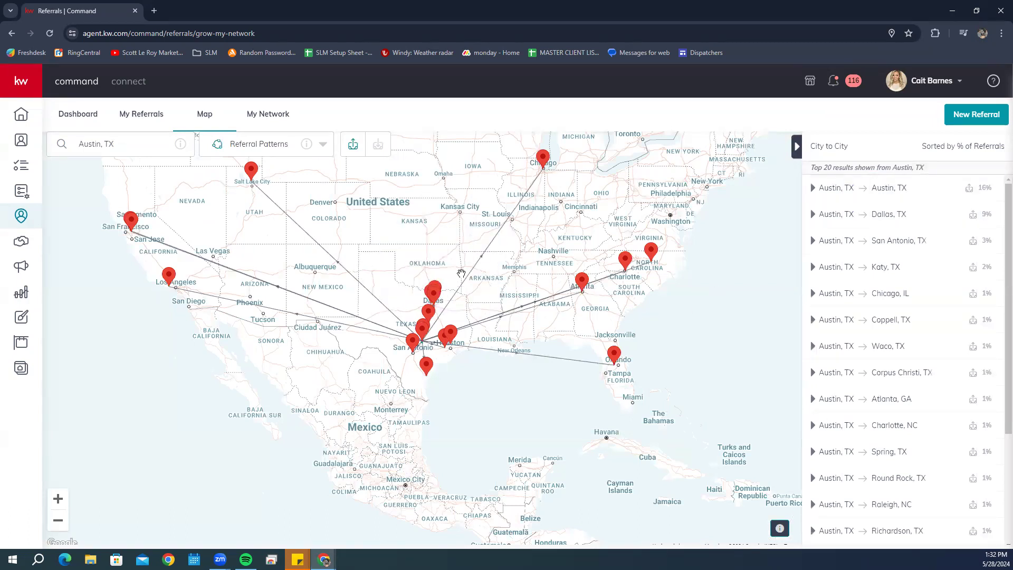
mouse_move(304, 147)
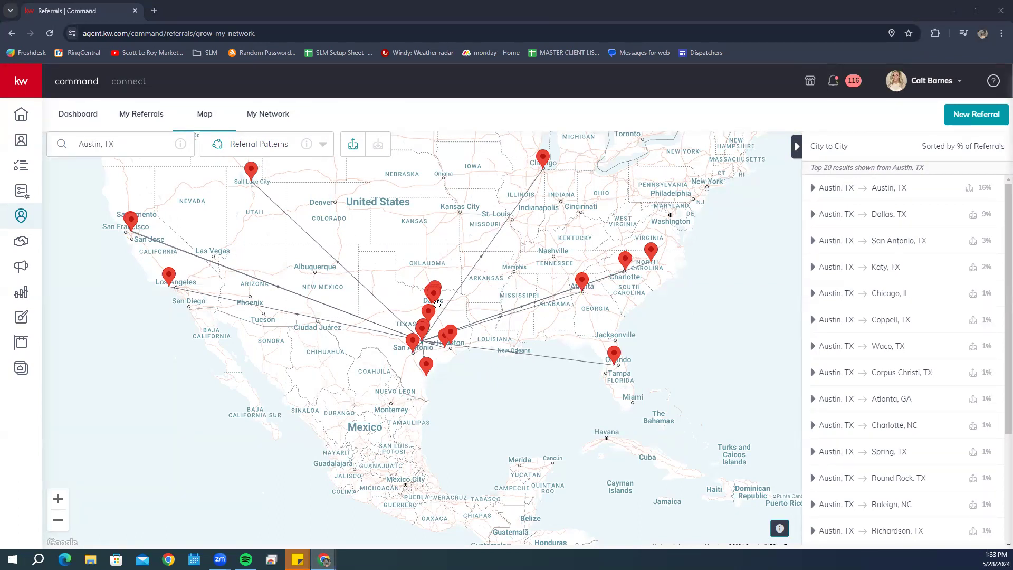
scroll(990, 395, "down", 3)
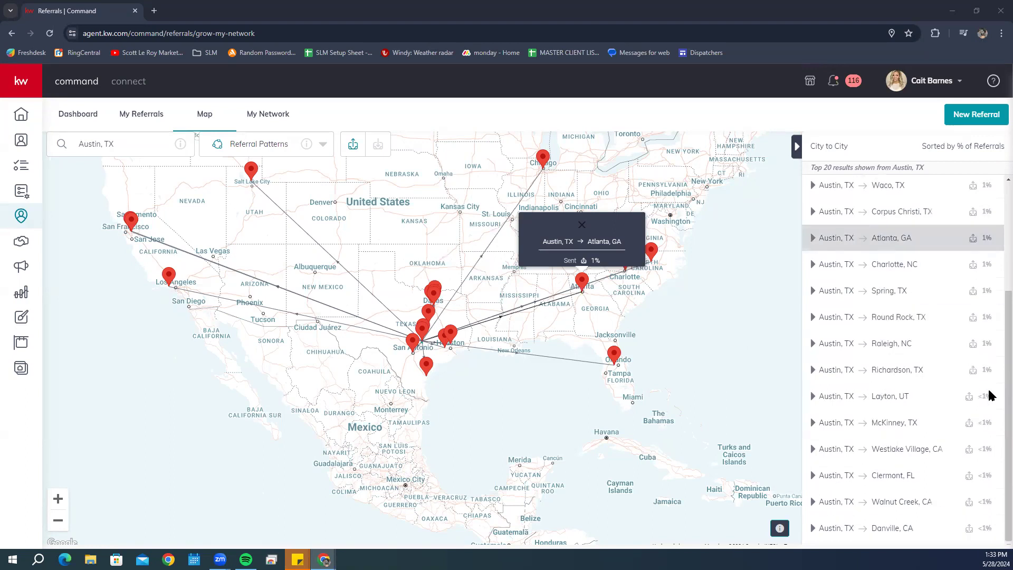
scroll(989, 390, "up", 3)
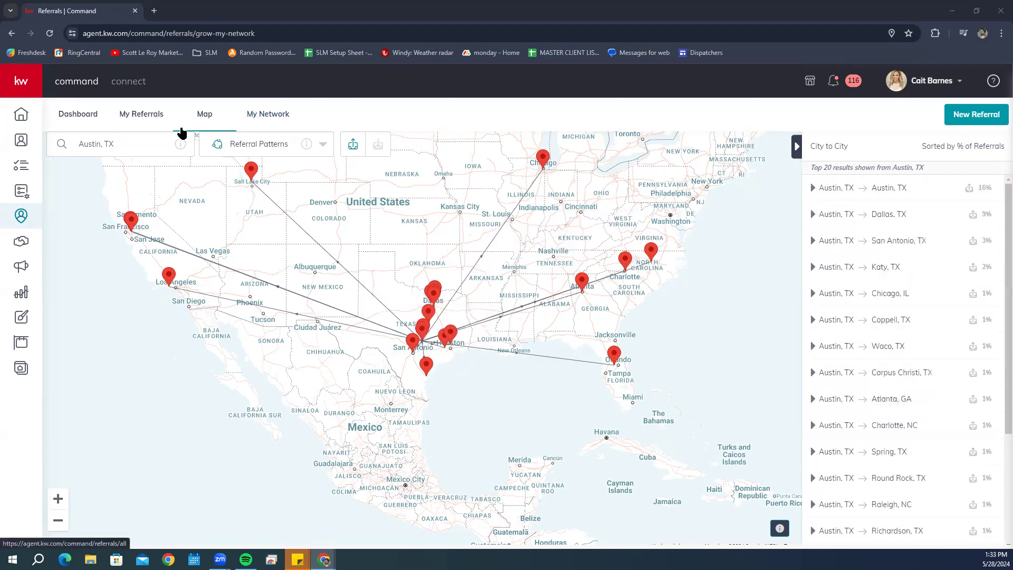
Step: Switch the map from Referral Patterns to the Production view
left_click(280, 145)
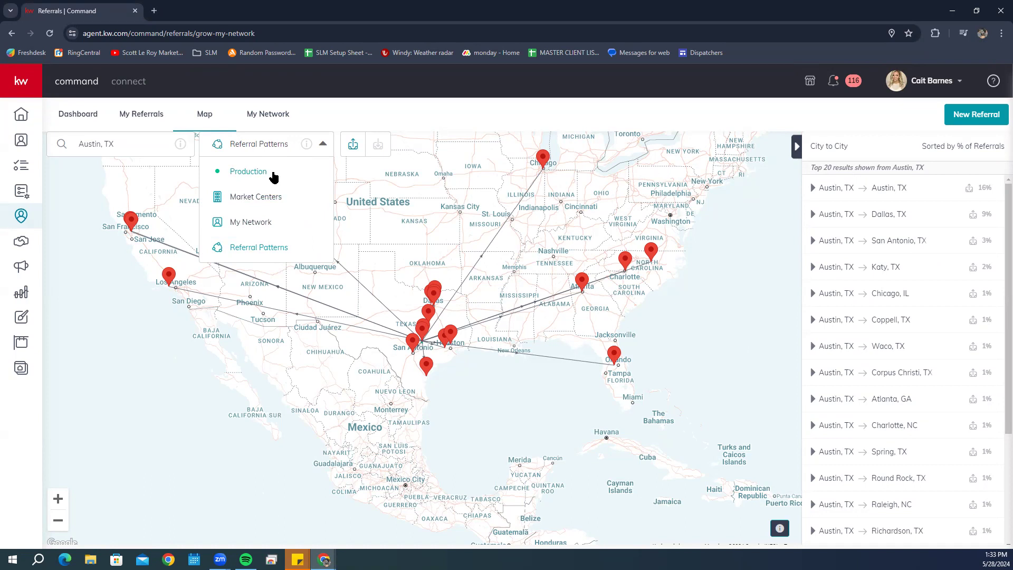
left_click(295, 147)
left_click(248, 171)
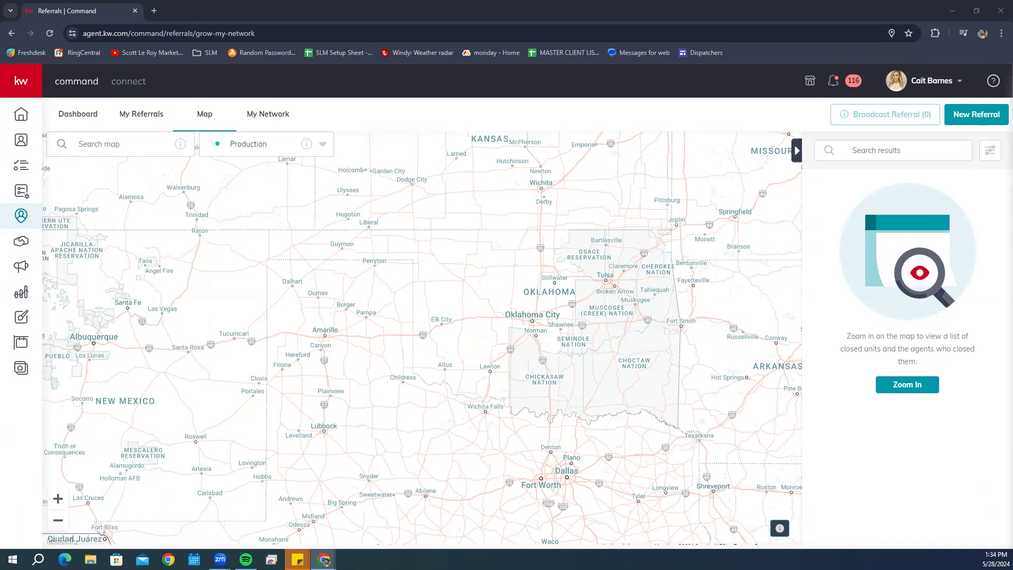
Step: Go to My Referrals and show the Expired / Canceled referrals
left_click(80, 120)
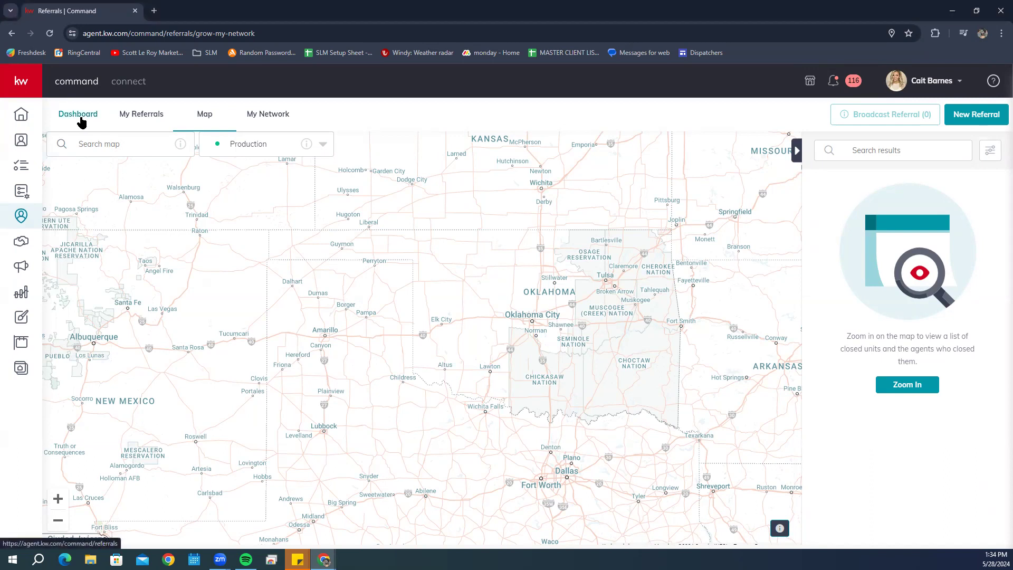
left_click(132, 116)
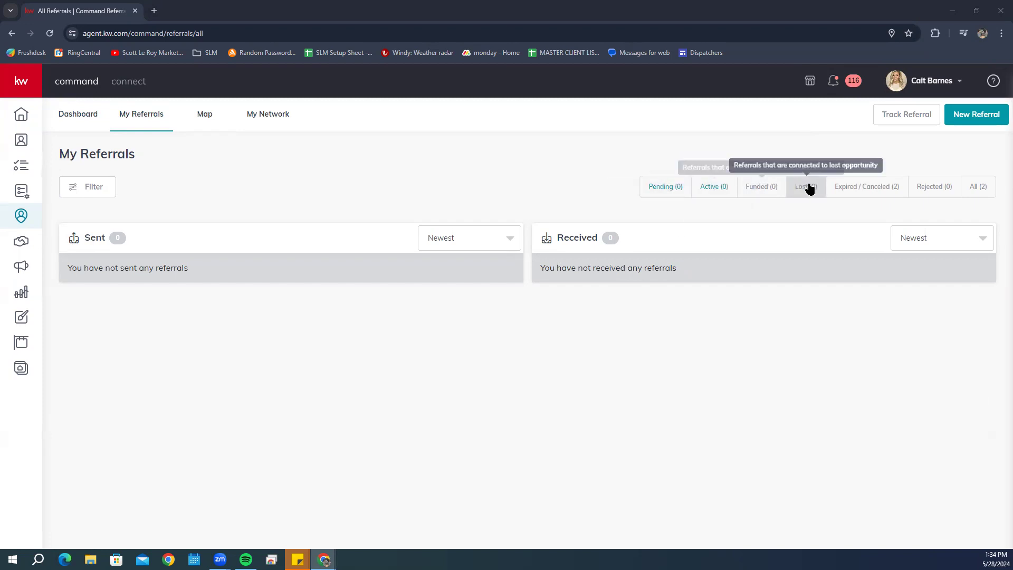
left_click(850, 193)
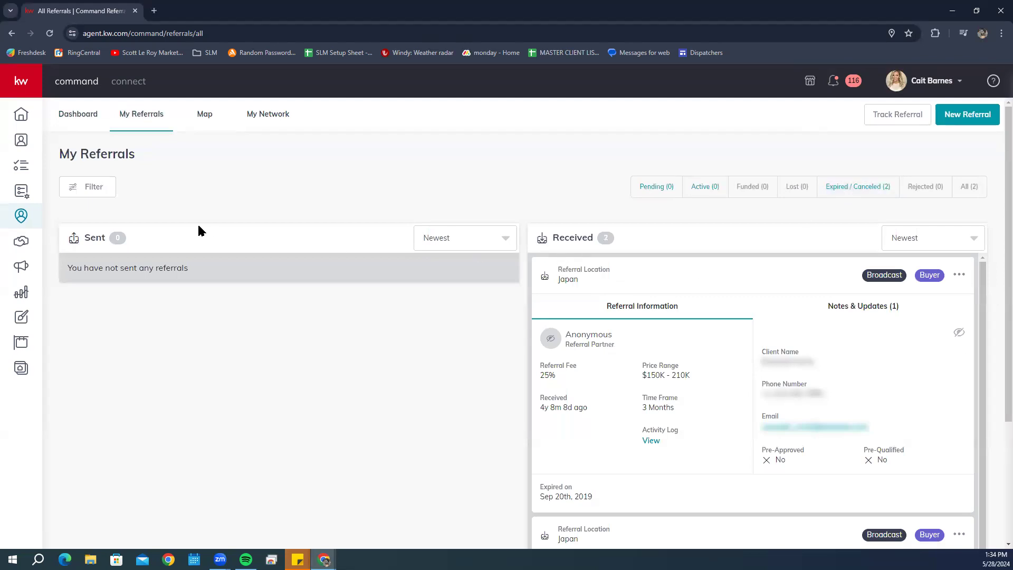
scroll(198, 227, "down", 3)
scroll(633, 295, "up", 3)
scroll(686, 233, "down", 2)
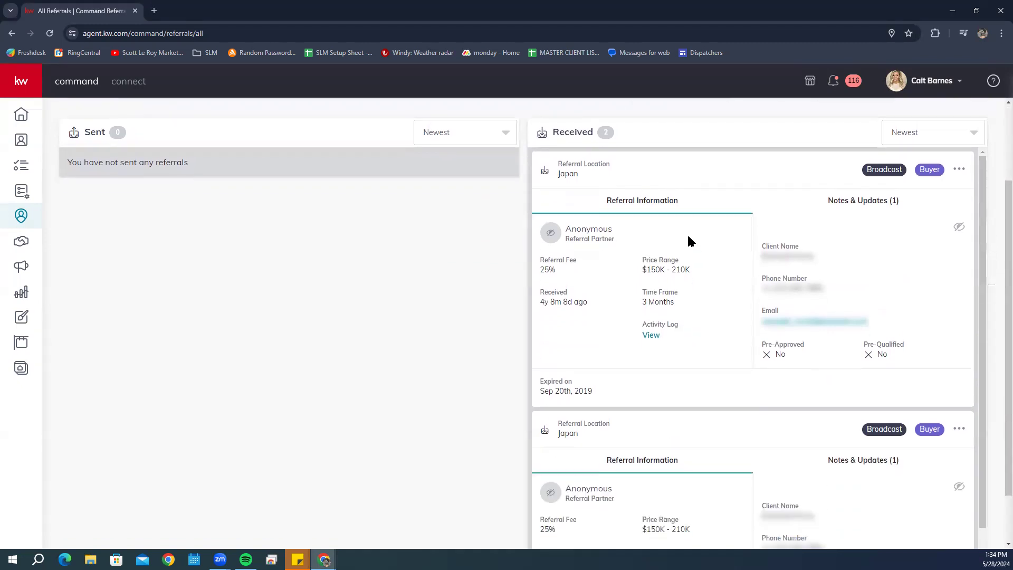
Step: Check the first Japan referral's available actions and the confidentiality note for its client information
left_click(958, 170)
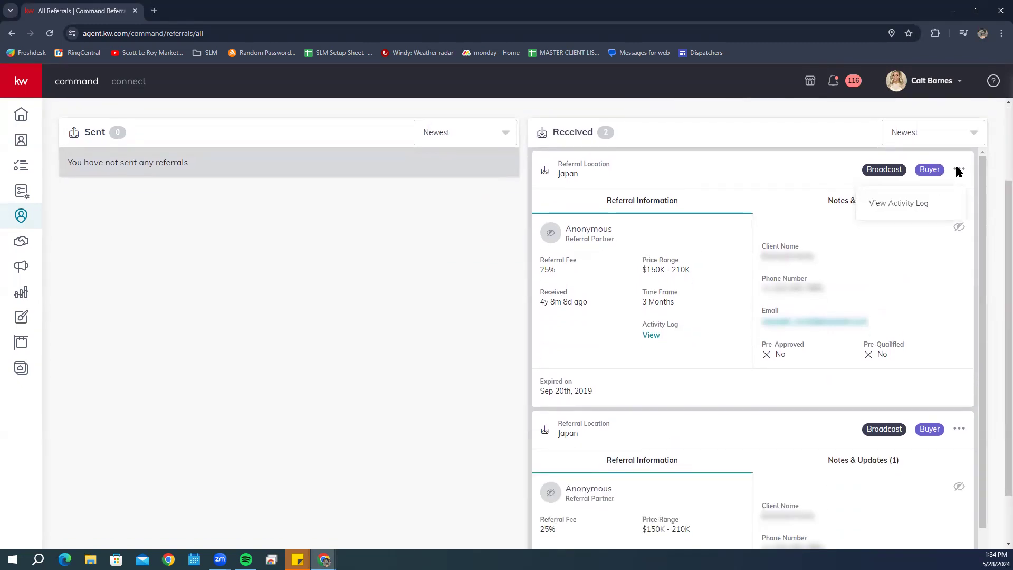
left_click(647, 172)
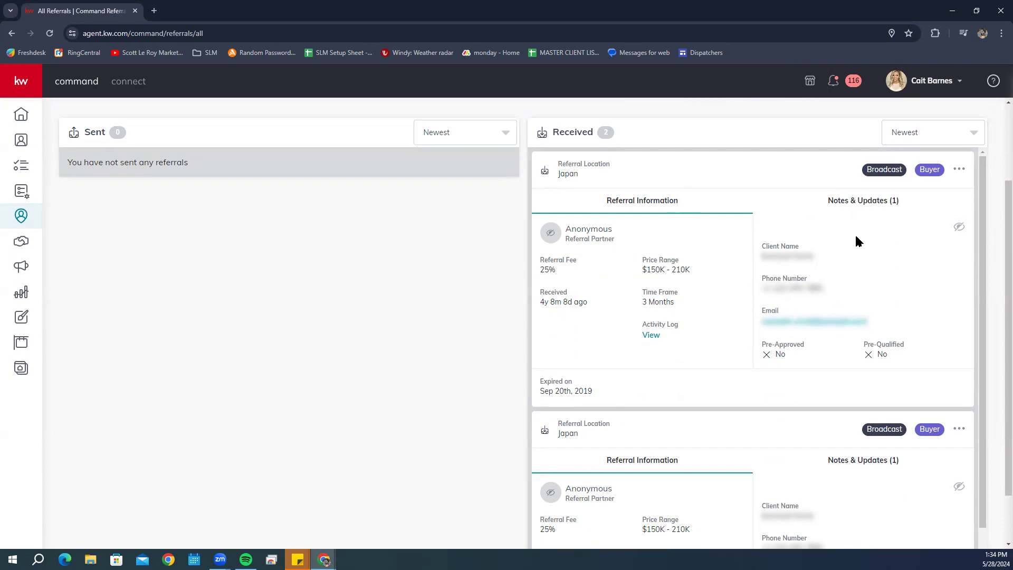
mouse_move(960, 227)
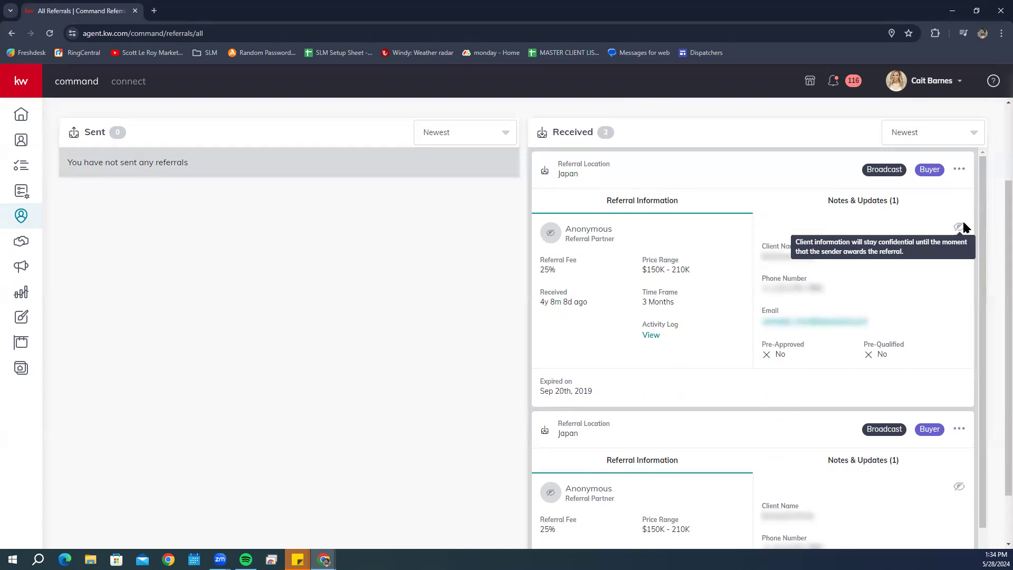
Step: Review the details of both expired Japan referrals in the received list
scroll(539, 240, "down", 3)
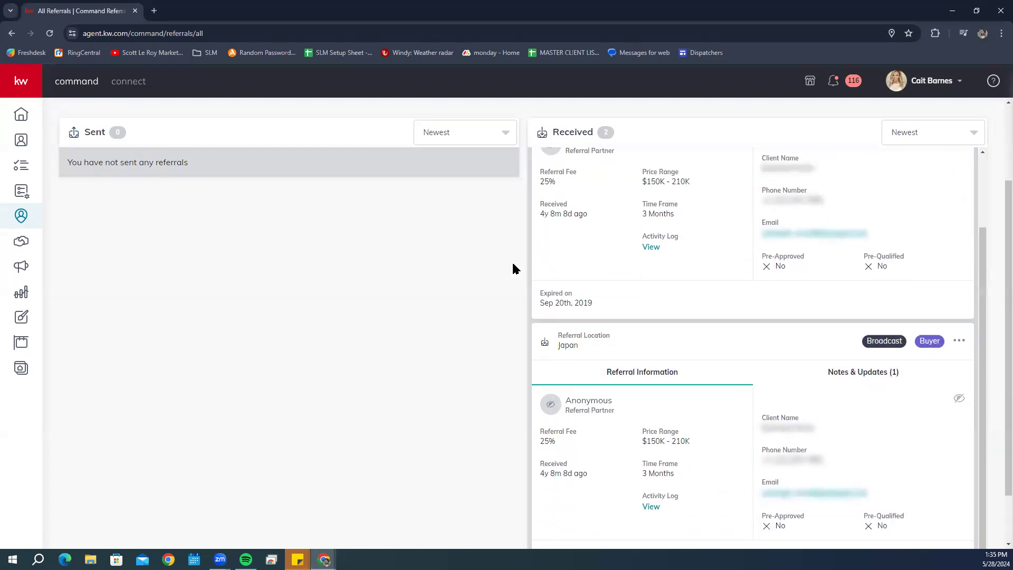
scroll(511, 268, "down", 3)
scroll(506, 266, "up", 5)
scroll(507, 269, "down", 5)
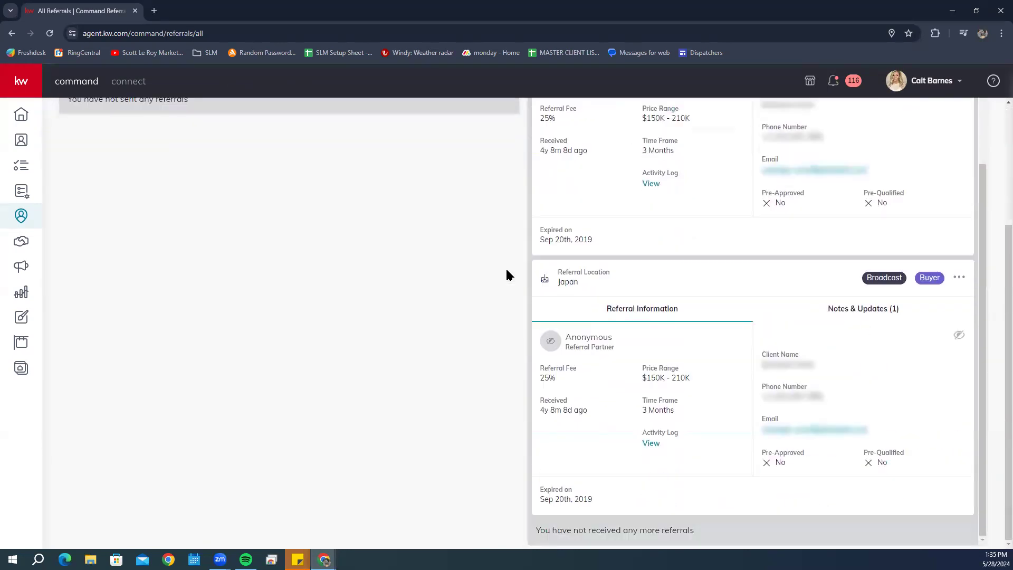
scroll(506, 275, "up", 1)
scroll(507, 275, "down", 1)
scroll(507, 274, "up", 3)
scroll(706, 357, "up", 2)
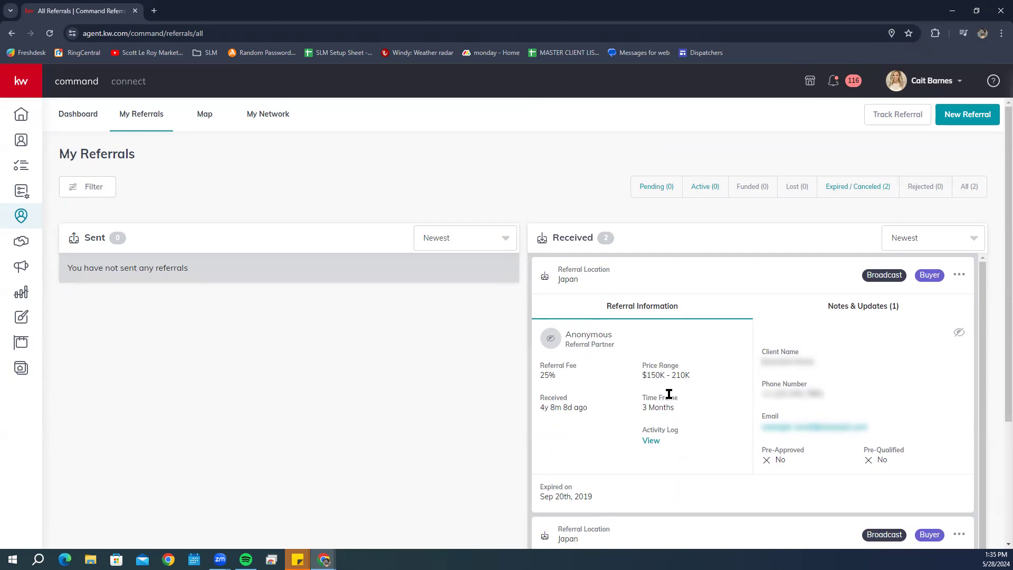
scroll(669, 394, "down", 2)
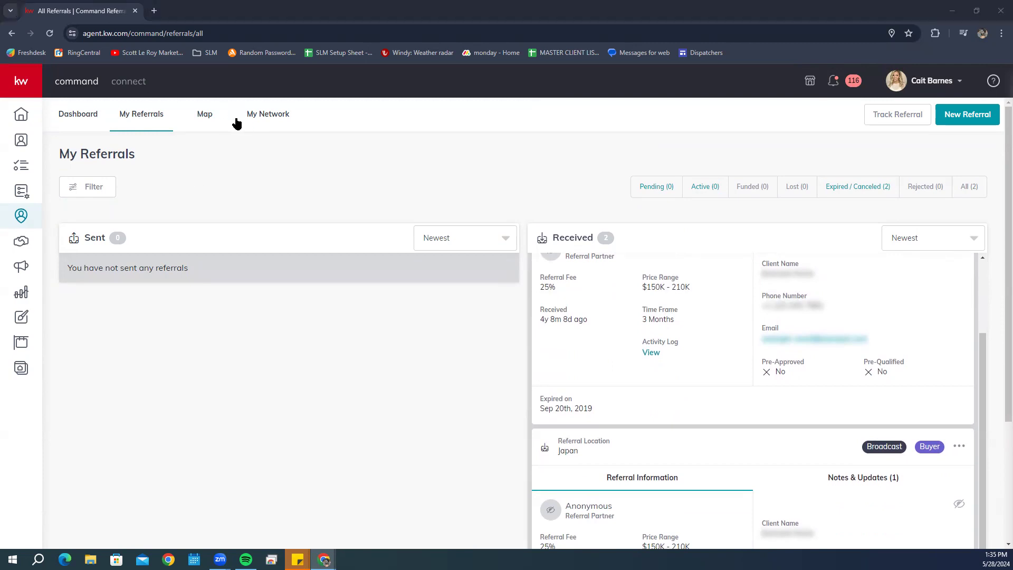
Step: Bring up the filter options for My Referrals and clear the filter selections
left_click(161, 188)
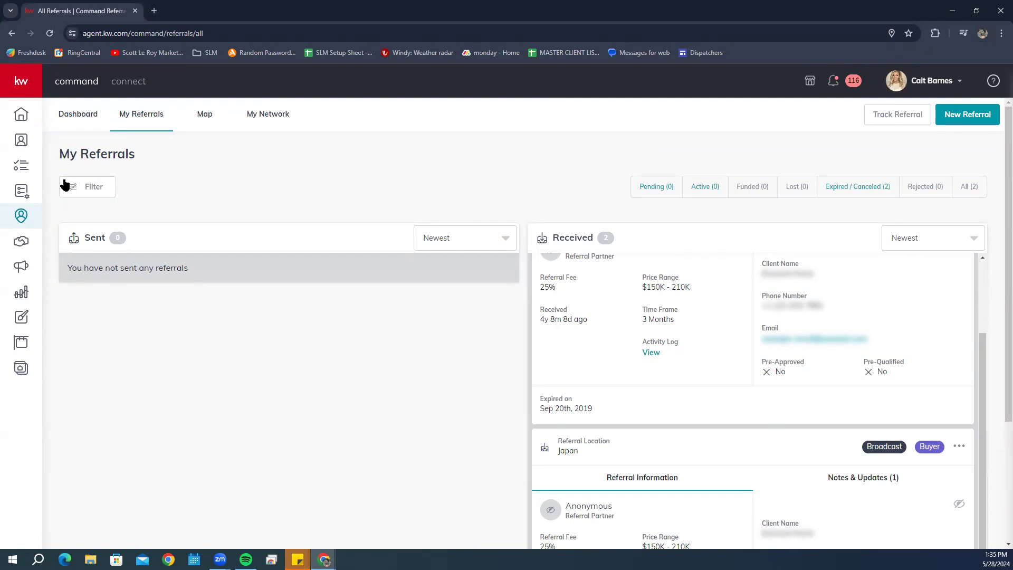
left_click(90, 187)
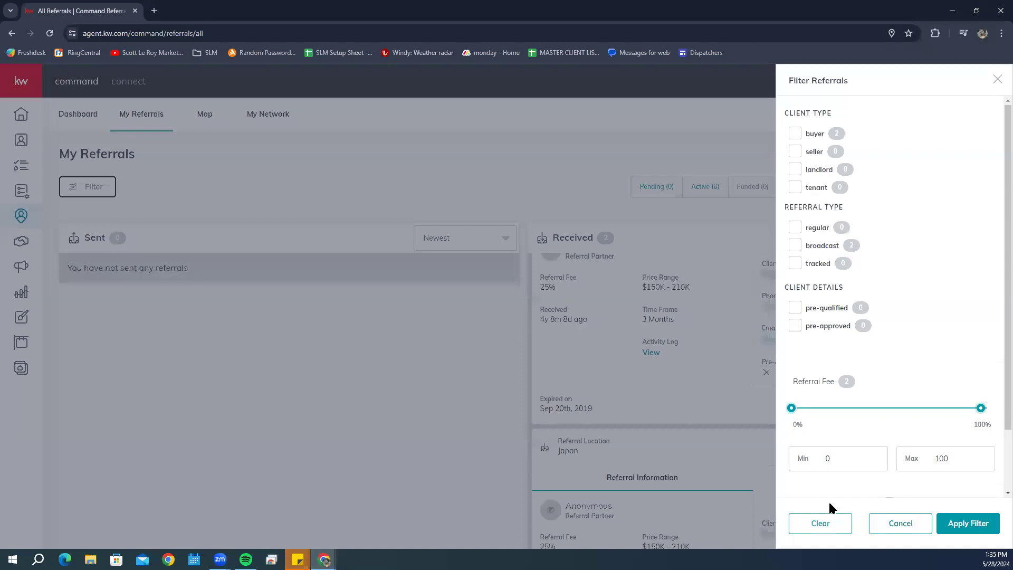
left_click(802, 528)
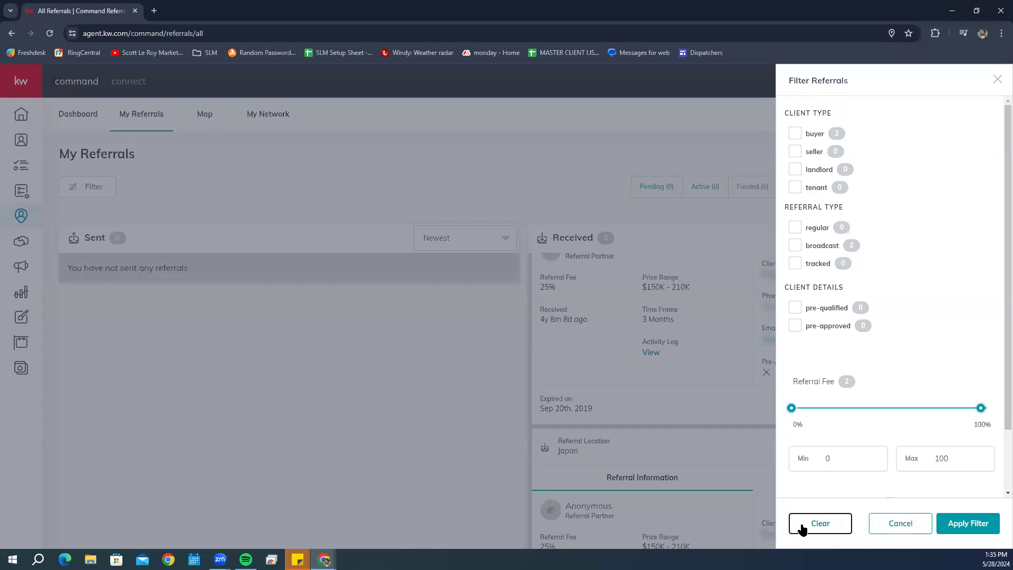